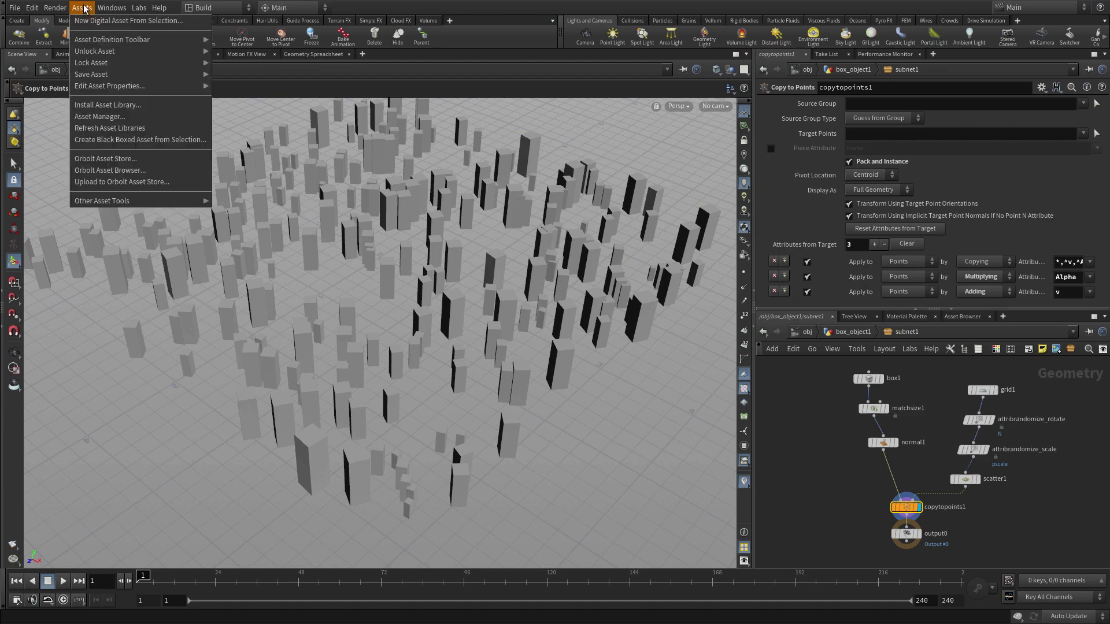
Set the Populate asset's maximum inputs to 1 in its operator type properties and accept the change.
mouse_move(121, 87)
left_click(243, 87)
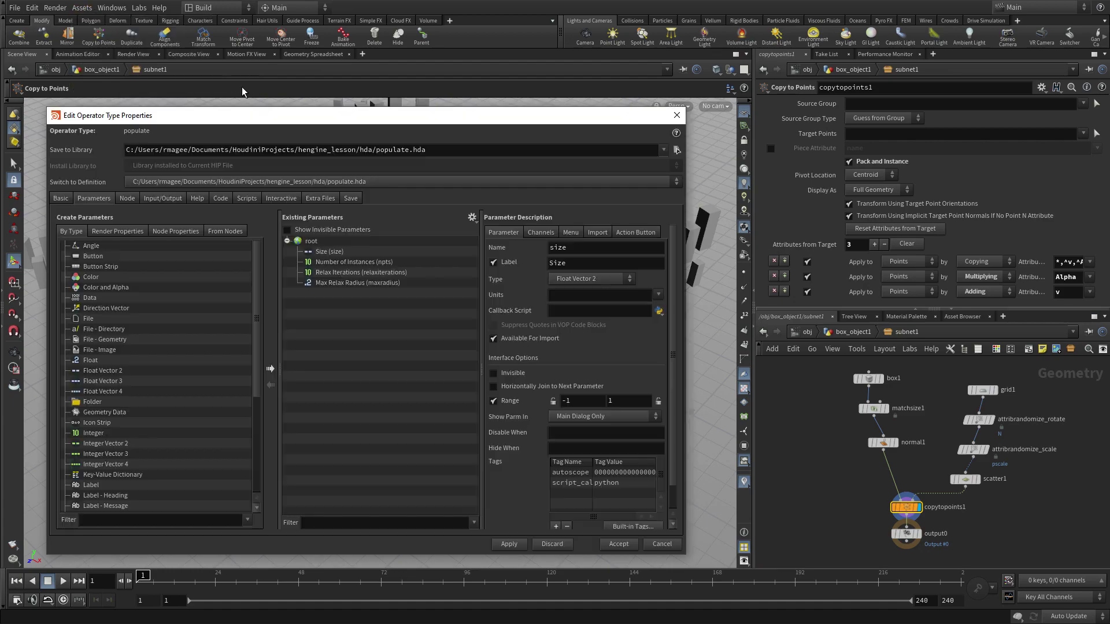
left_click(59, 203)
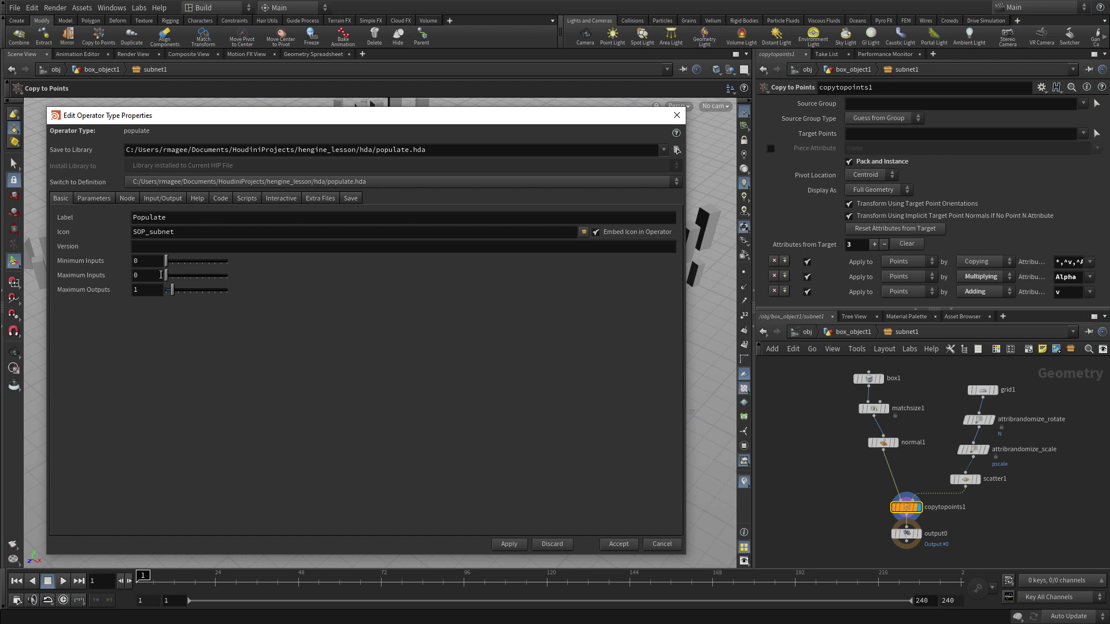
key("Return")
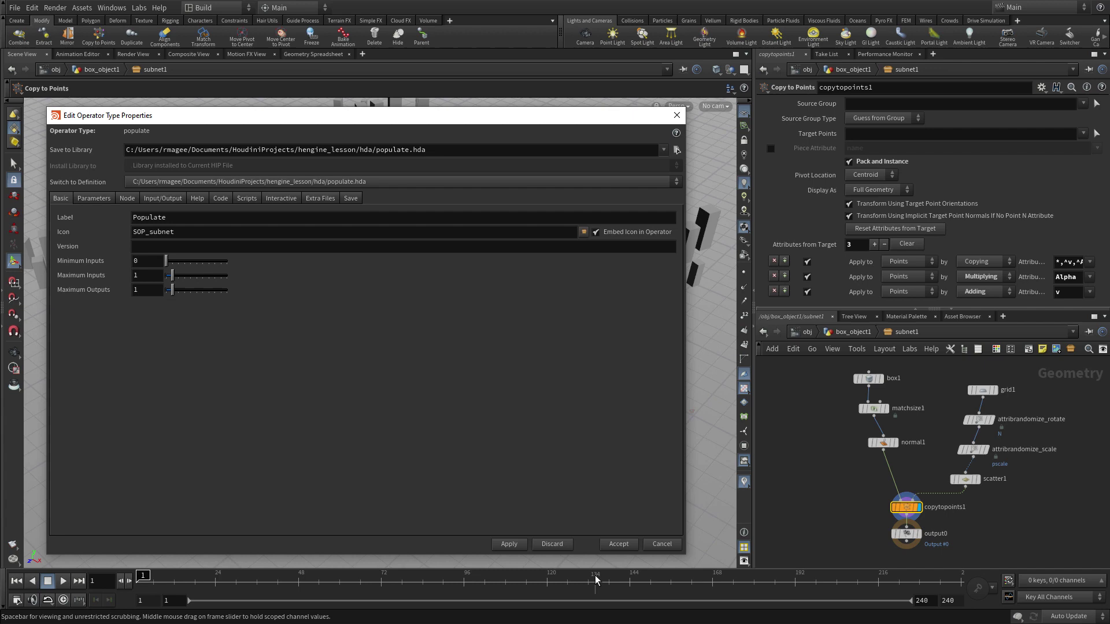
left_click(619, 545)
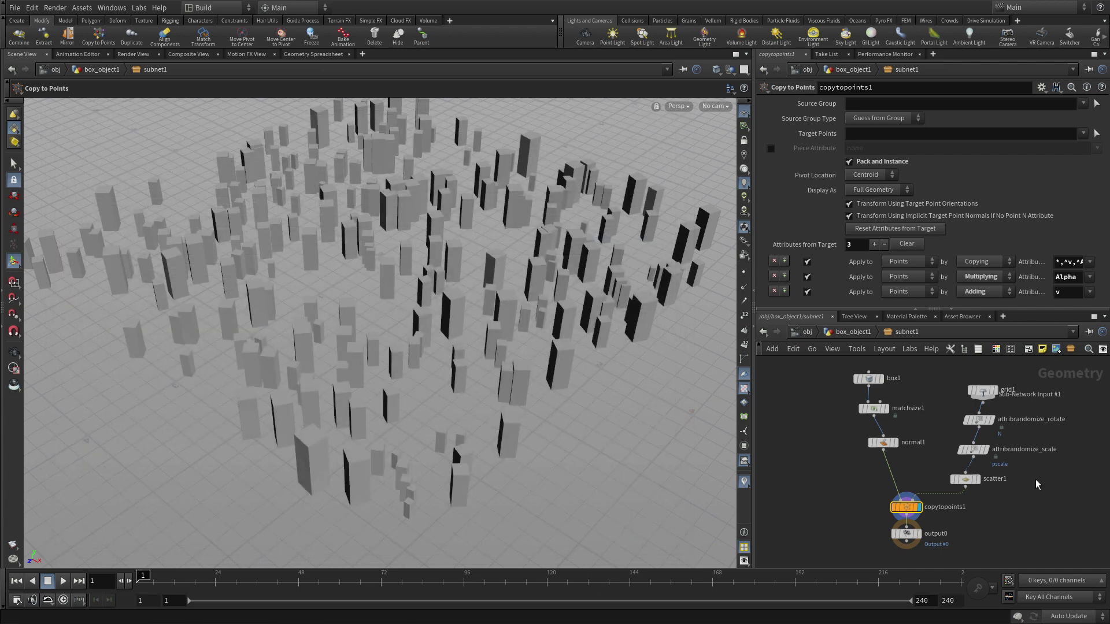
Separate grid1 from Sub-Network Input #1 and place them side by side, well above attribrandomize_rotate.
scroll(850, 416, "up", 5)
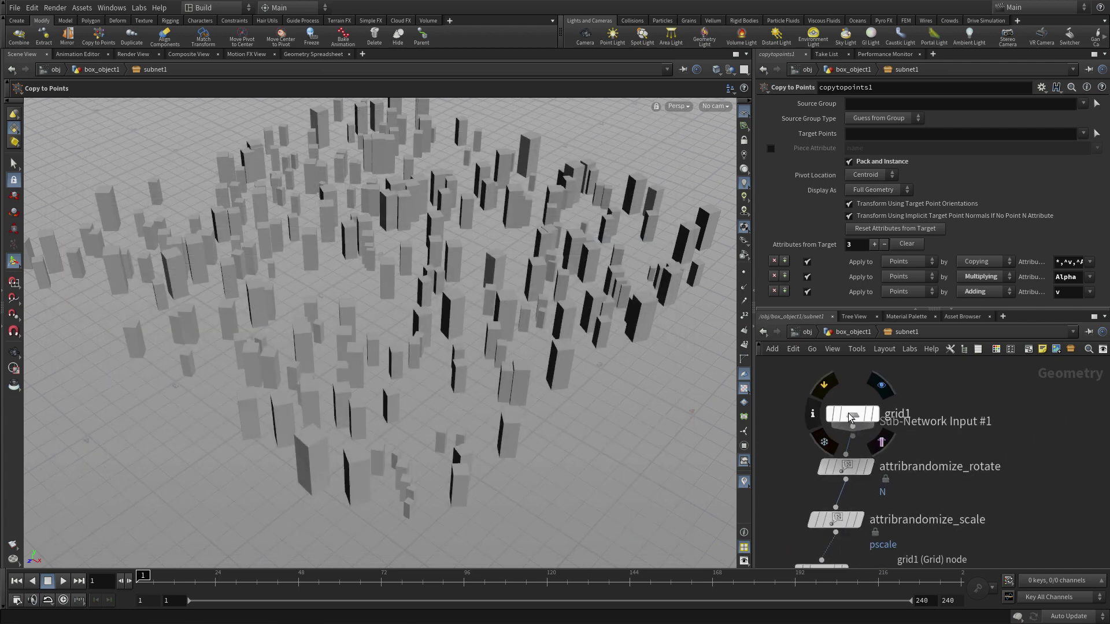
left_click_drag(850, 416, 804, 384)
left_click_drag(855, 426, 939, 386)
middle_click_drag(946, 439, 960, 515)
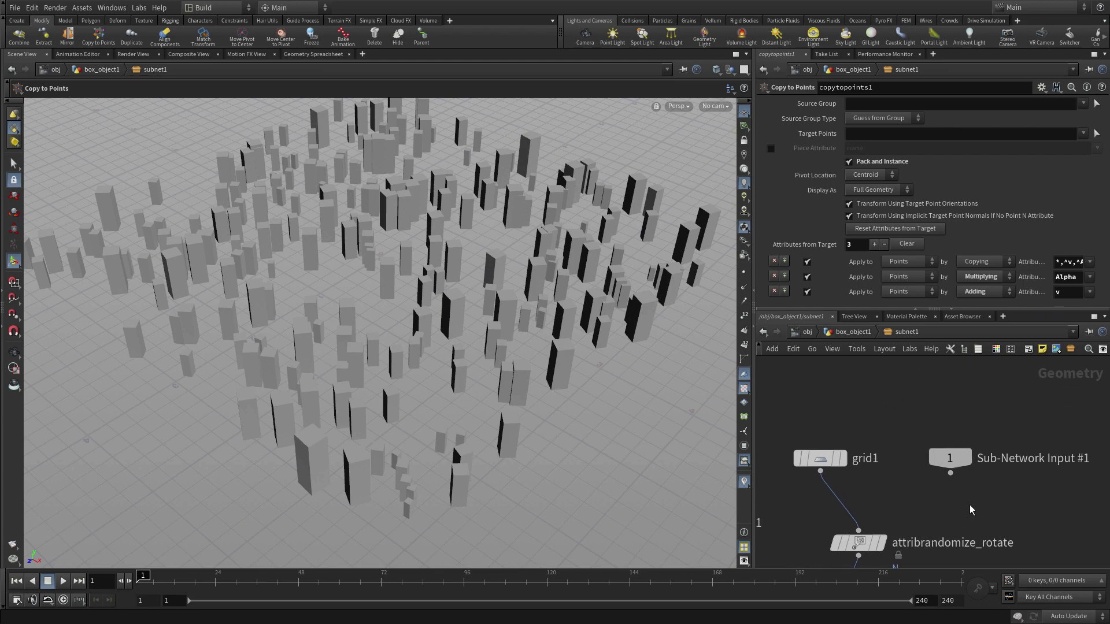
left_click_drag(976, 500, 813, 394)
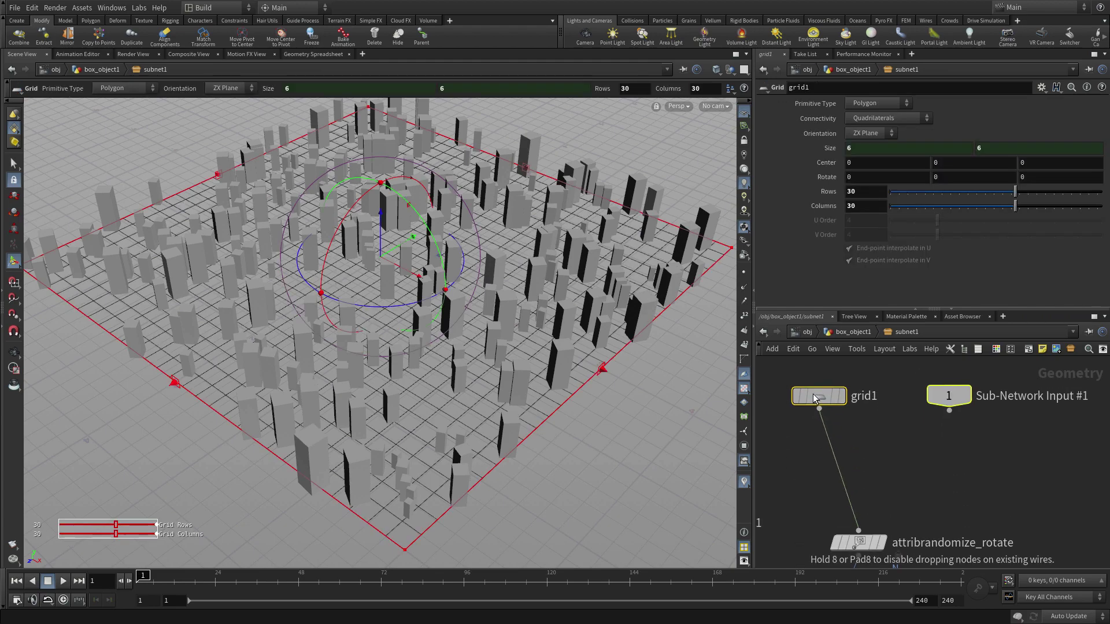
Insert a Switch node on the wire between grid1 and attribrandomize_rotate.
left_click(896, 479)
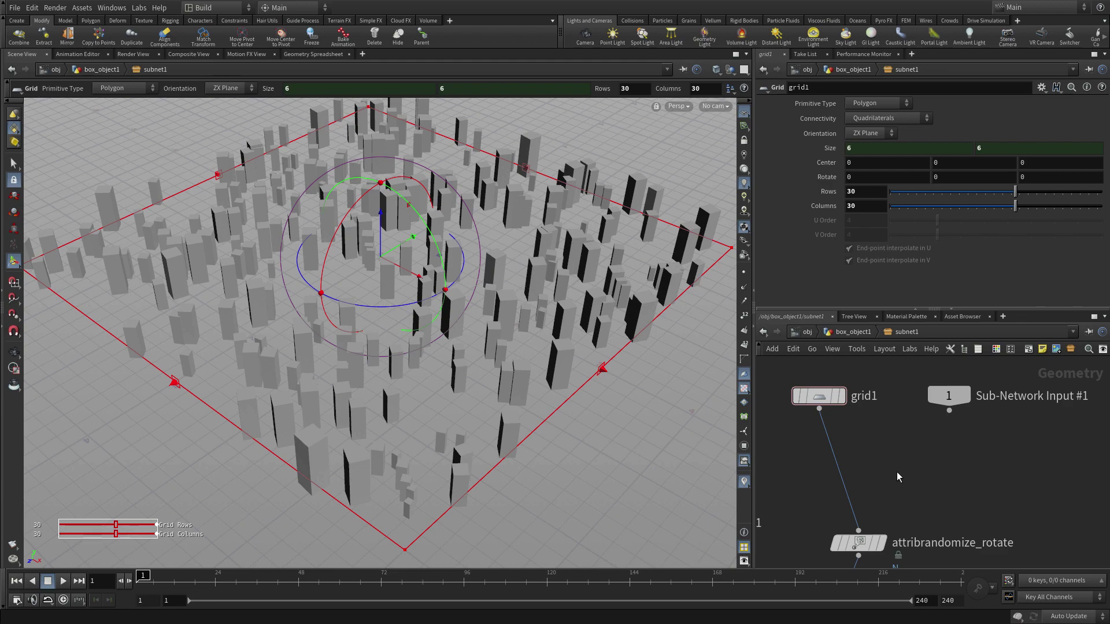
key("Tab")
type("sw")
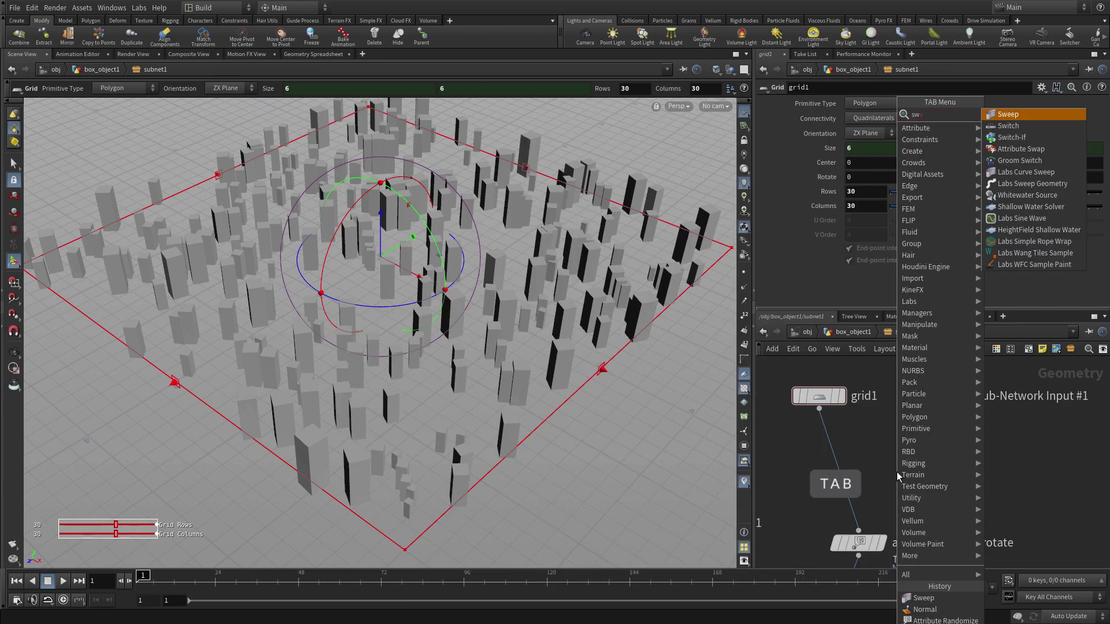
type("i")
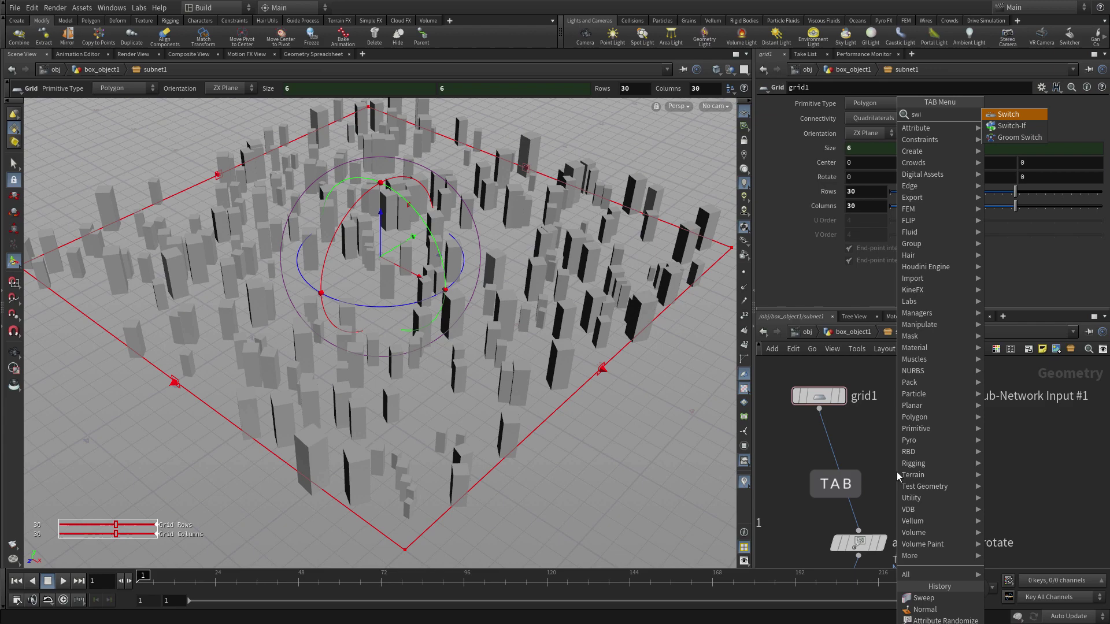
key("Return")
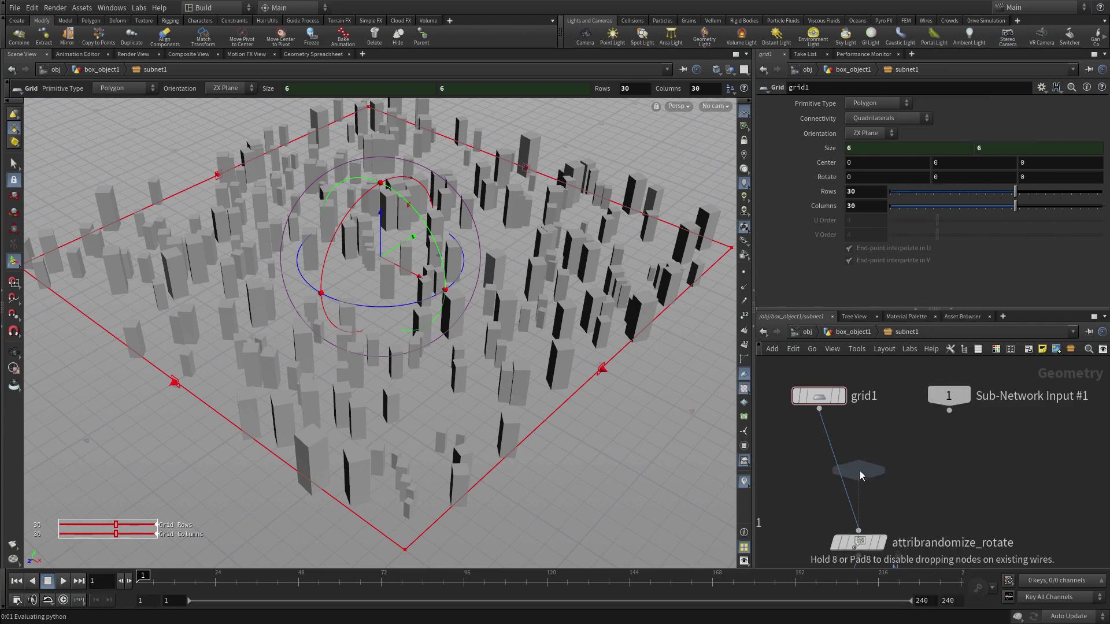
left_click(837, 474)
Center switch1 between the two source nodes and wire Sub-Network Input #1 into it as the second input.
mouse_move(832, 477)
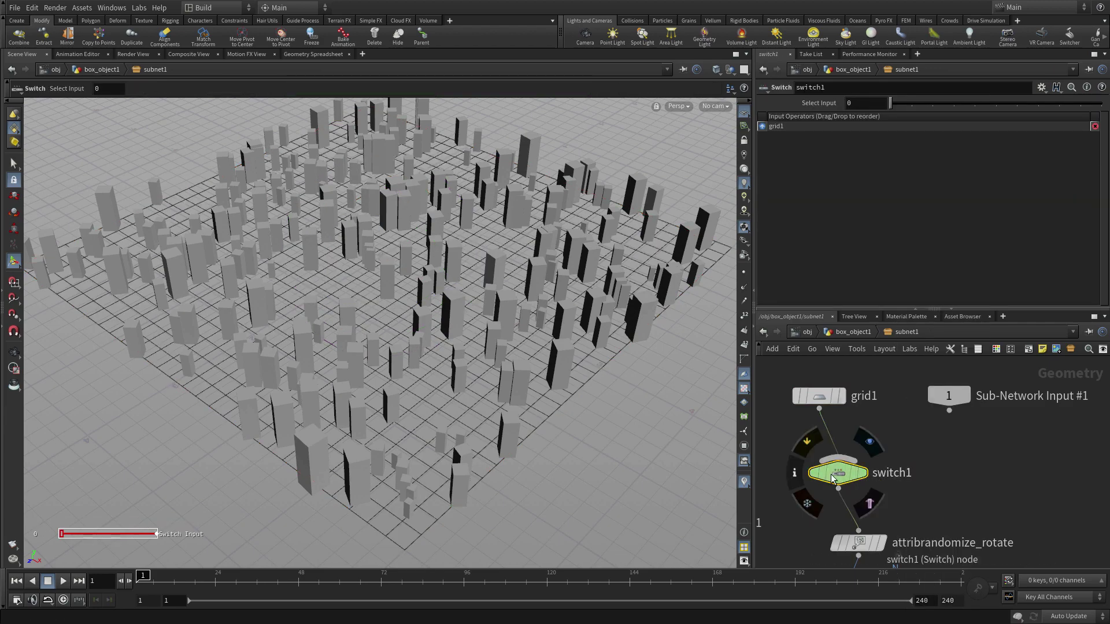
left_click_drag(832, 478, 860, 480)
left_click(948, 411)
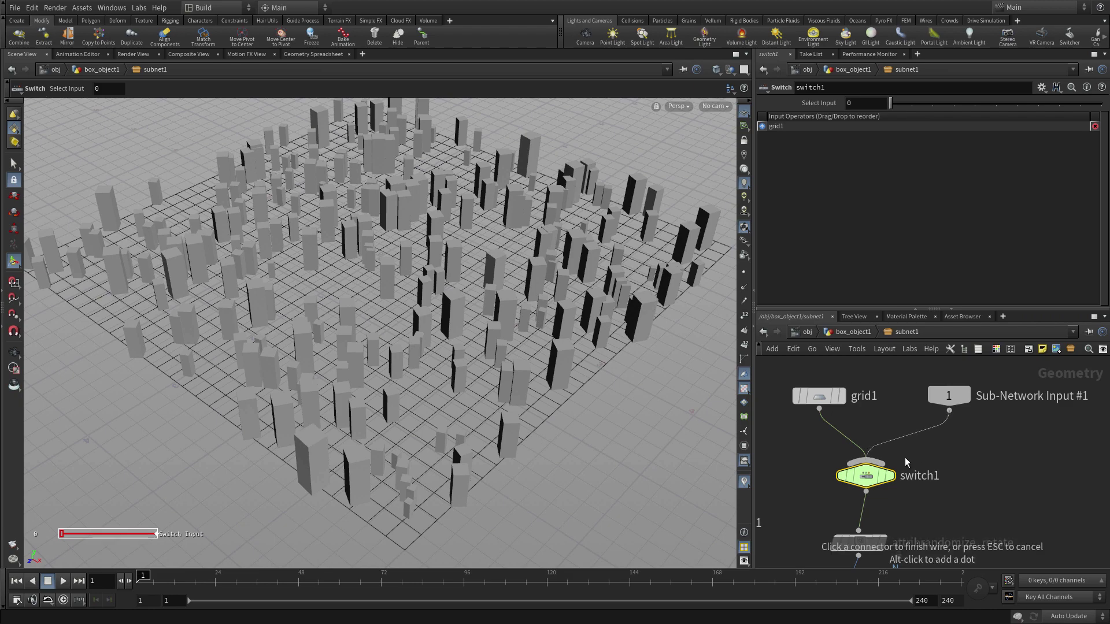
left_click(905, 458)
Move Sub-Network Input #1 aside and insert a Subdivide node on its wire to switch1.
middle_click_drag(995, 471, 989, 484)
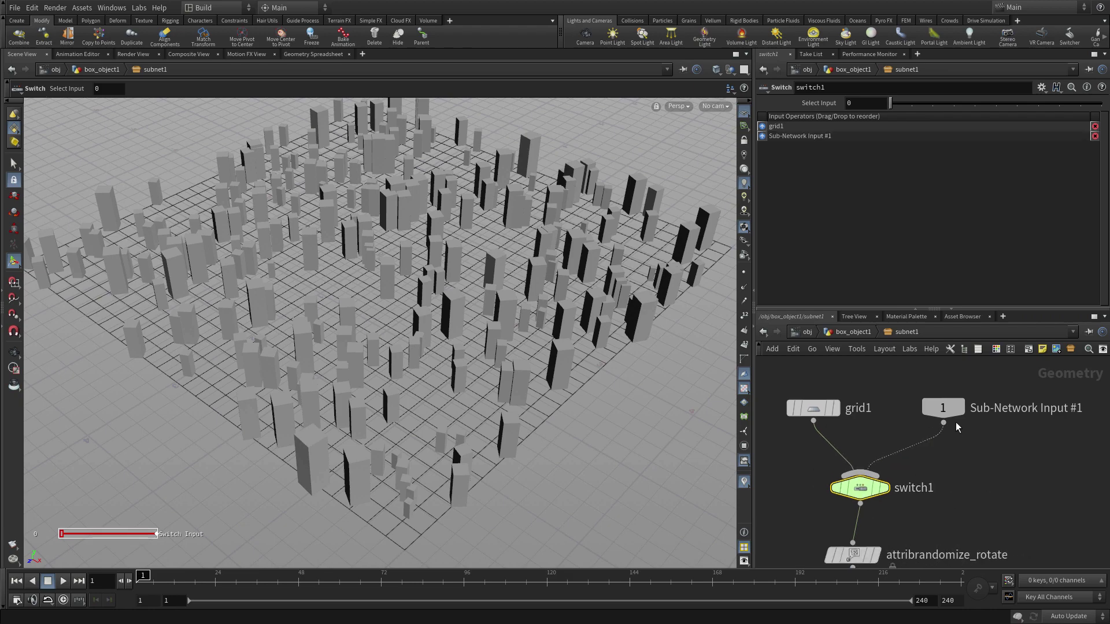
left_click_drag(948, 412, 995, 388)
key("Tab")
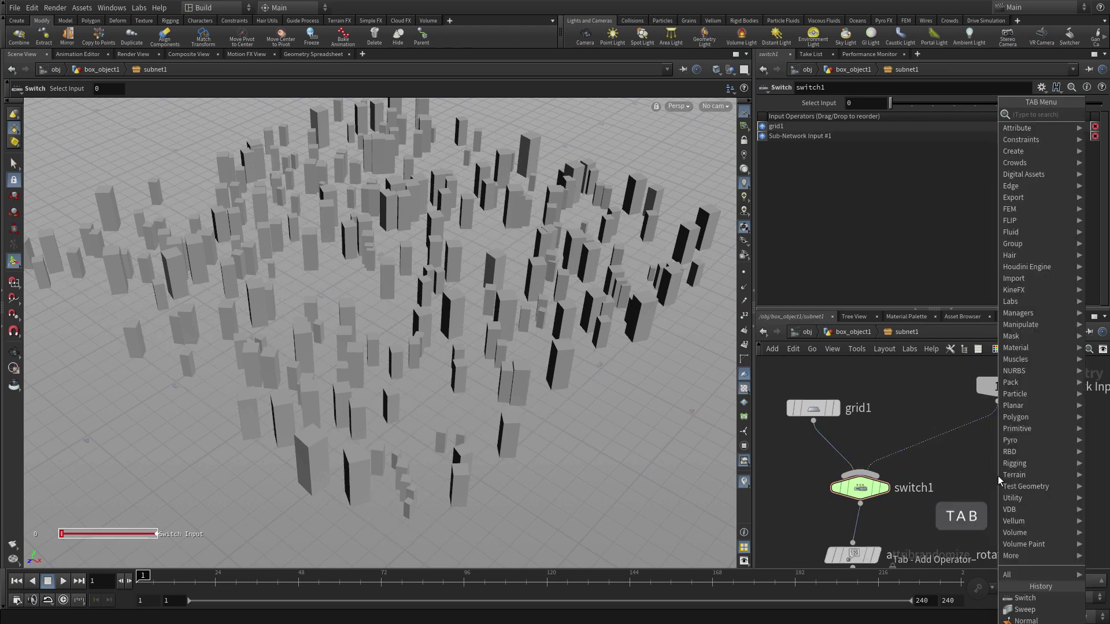
type("scat")
key("Return")
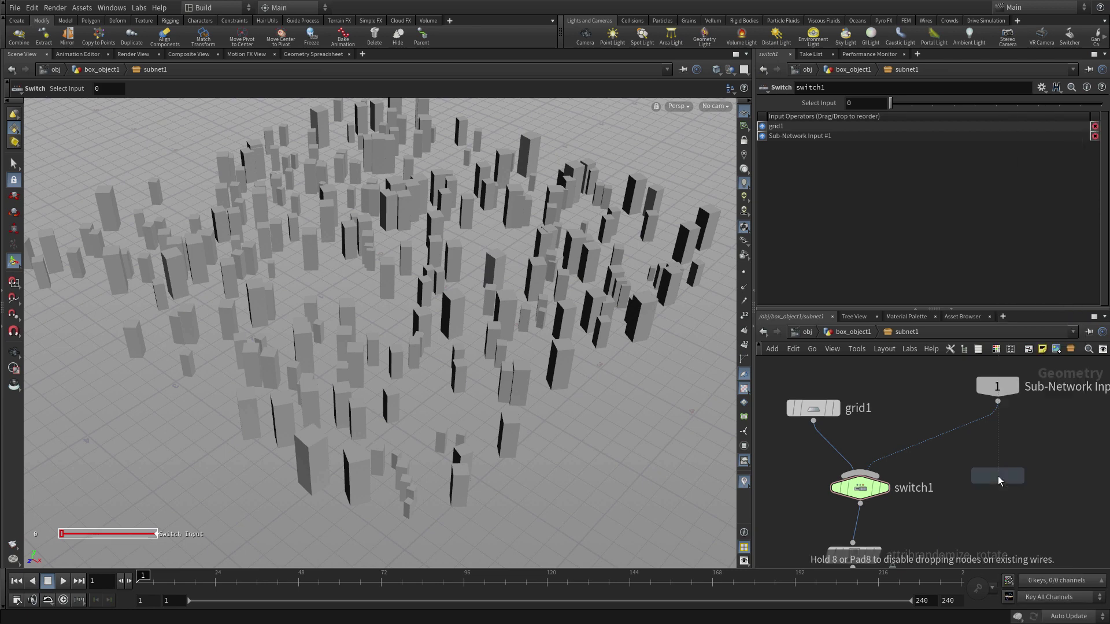
left_click(946, 441)
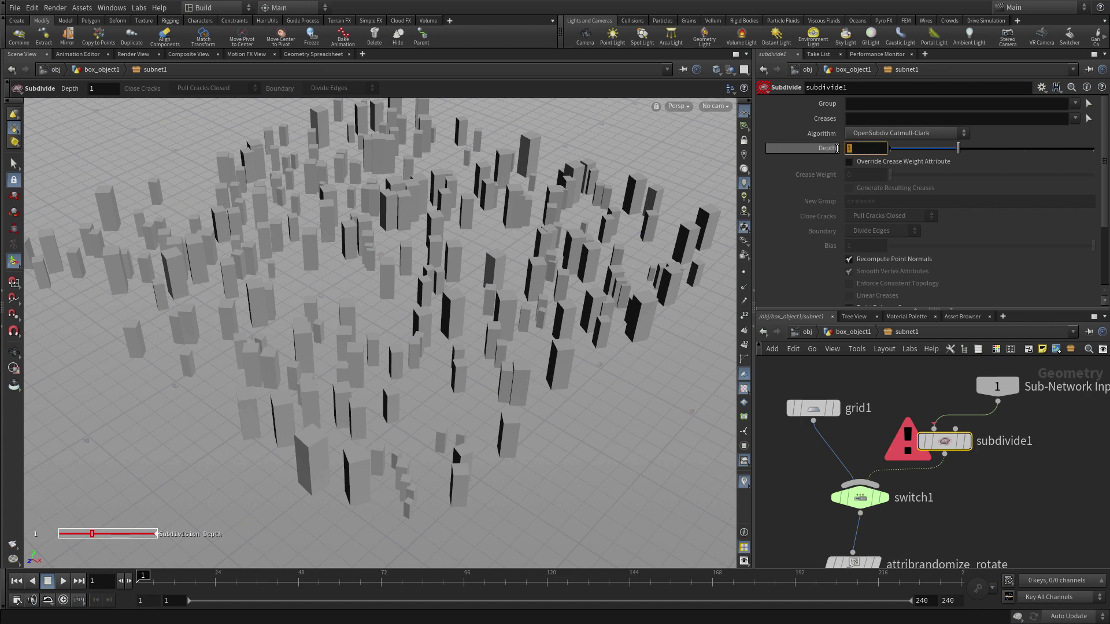
Set the Subdivide node's depth to 5.
type("5")
key("Return")
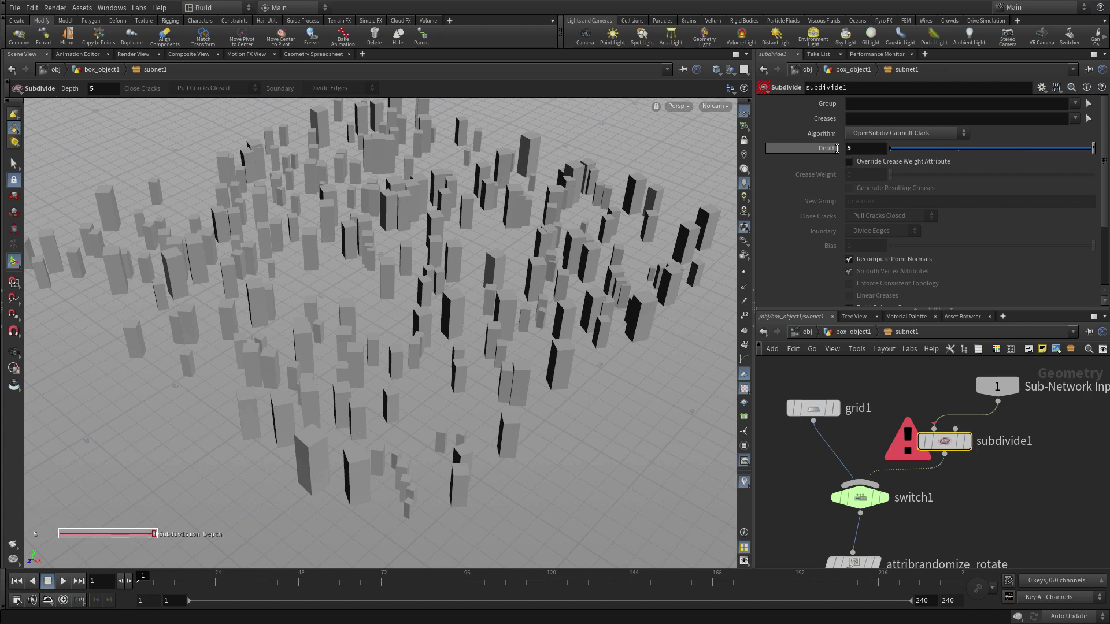
left_click(998, 515)
Add a Box node at the box_object1 level and connect its output to the Populate node's input.
left_click(861, 331)
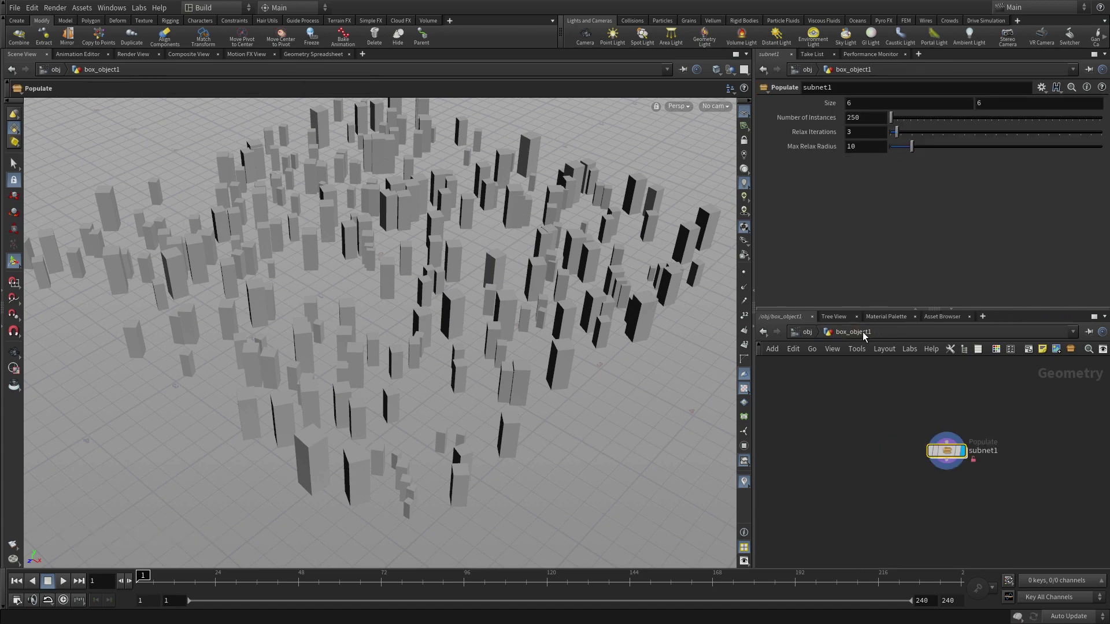
key("Tab")
type("box")
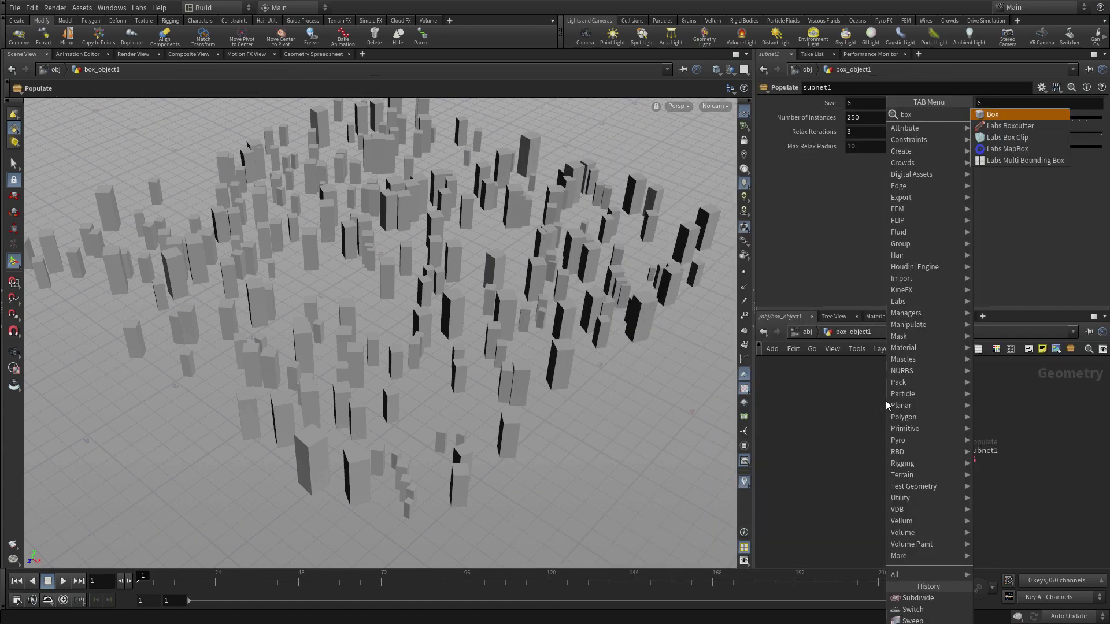
key("Return")
left_click(997, 387)
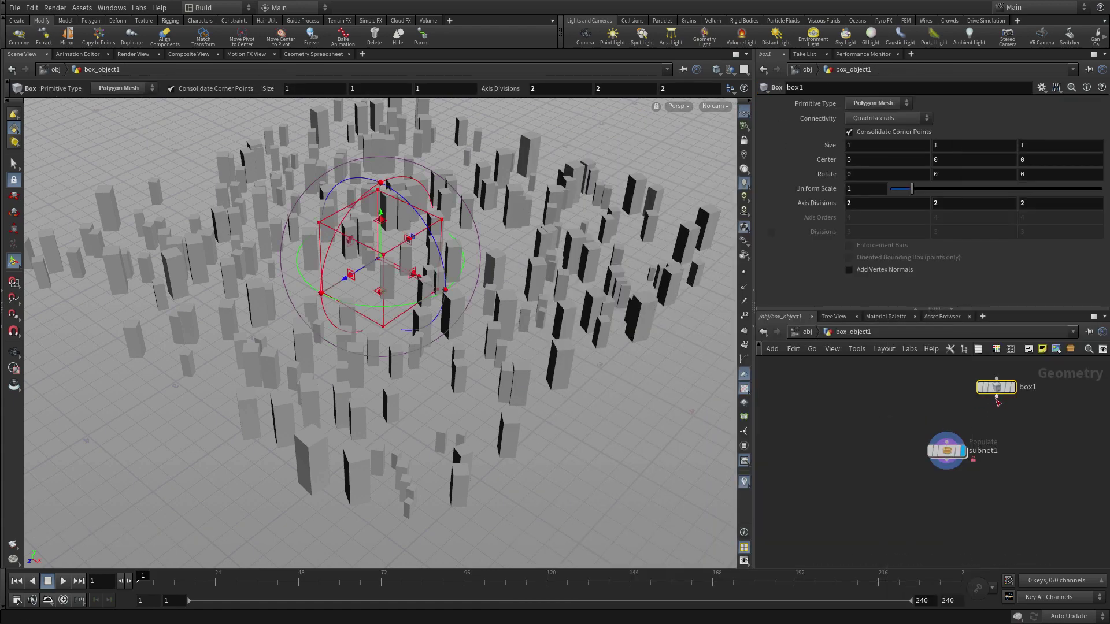
left_click(997, 396)
left_click(947, 435)
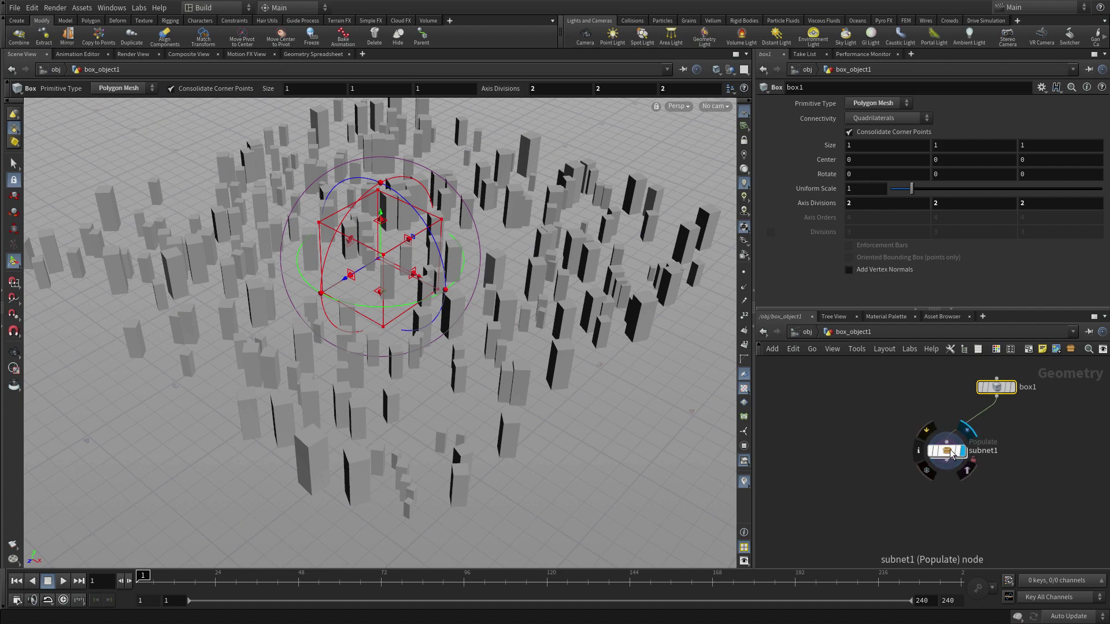
Inside subnet1, preview the subdivided box by setting switch1's Select Input to 1, and return it to 0.
double_click(948, 456)
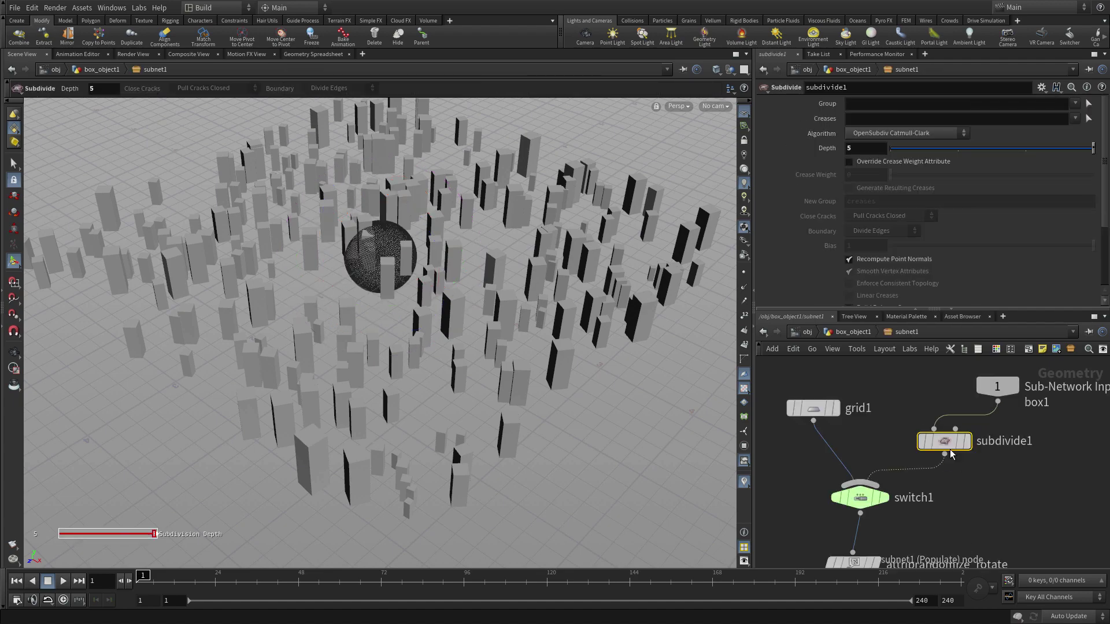
left_click(860, 498)
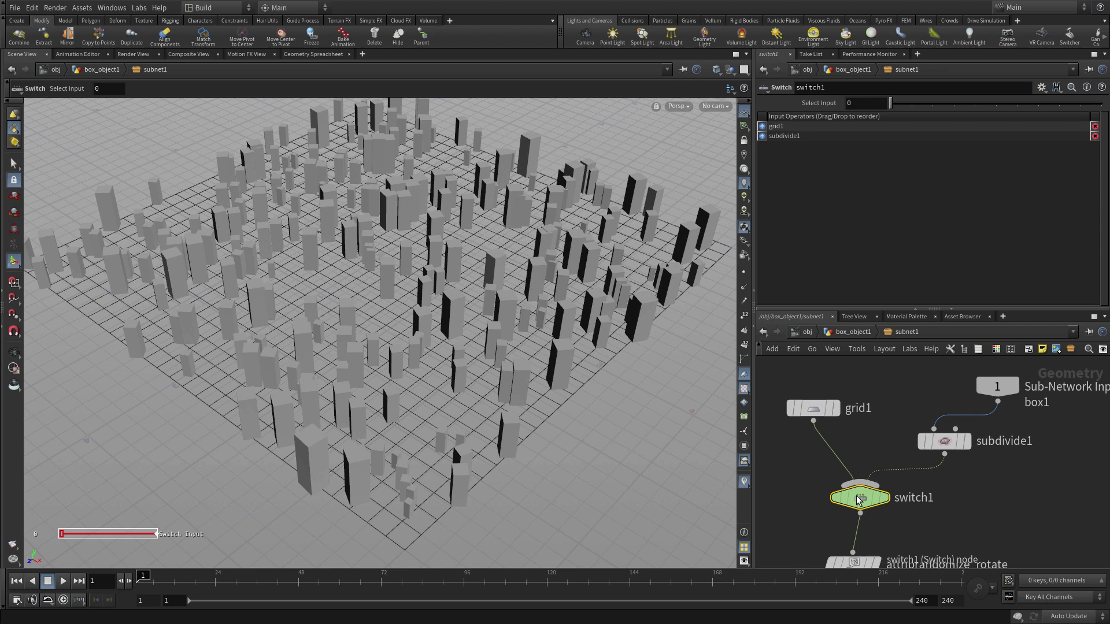
left_click_drag(892, 103, 905, 105)
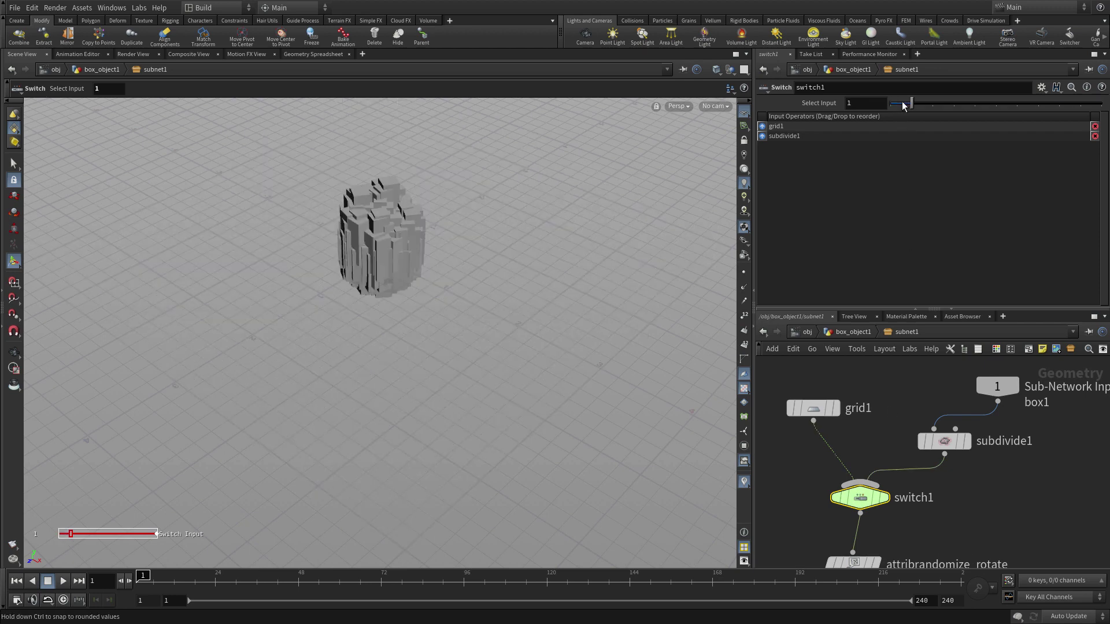
left_click_drag(905, 106, 888, 105)
left_click(1042, 525)
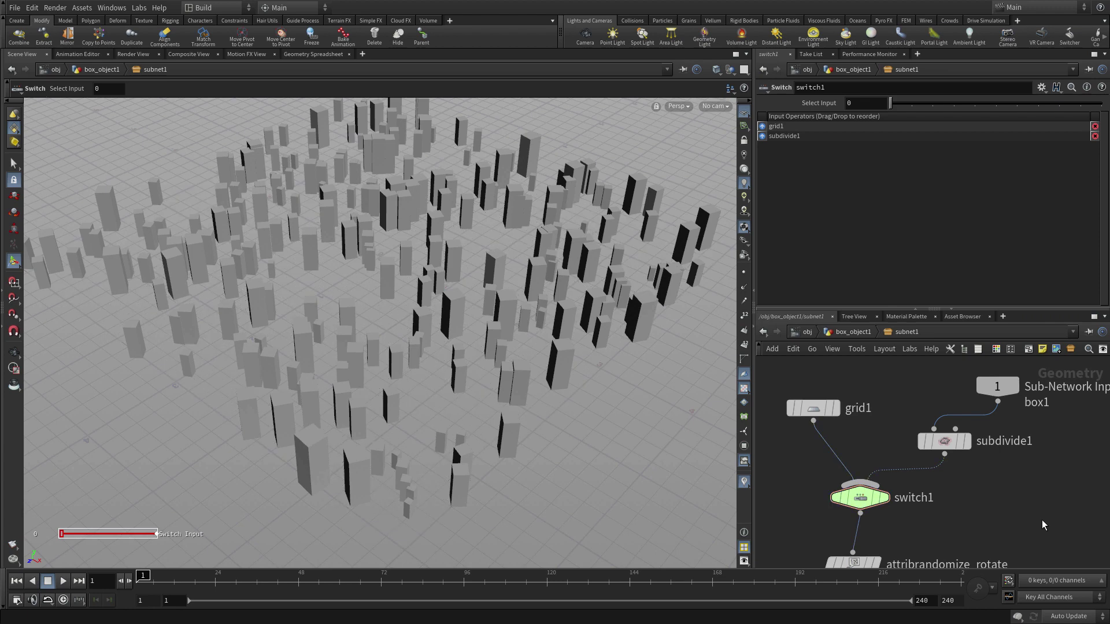
Promote switch1's Select Input parameter to the Populate asset's existing parameters, under root.
left_click(82, 7)
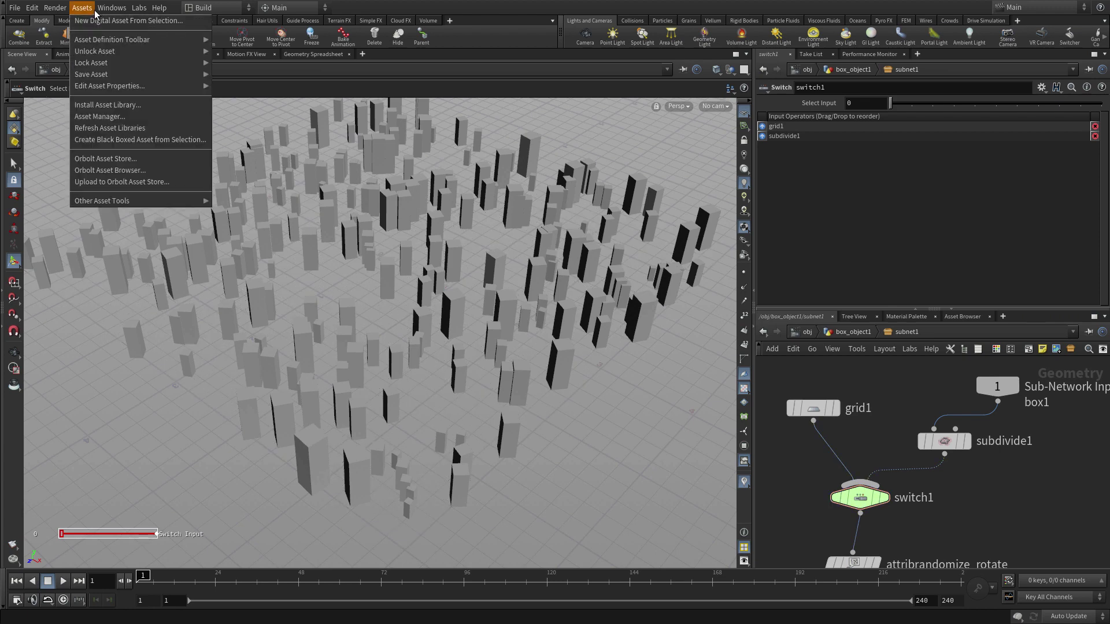
mouse_move(166, 86)
left_click(234, 86)
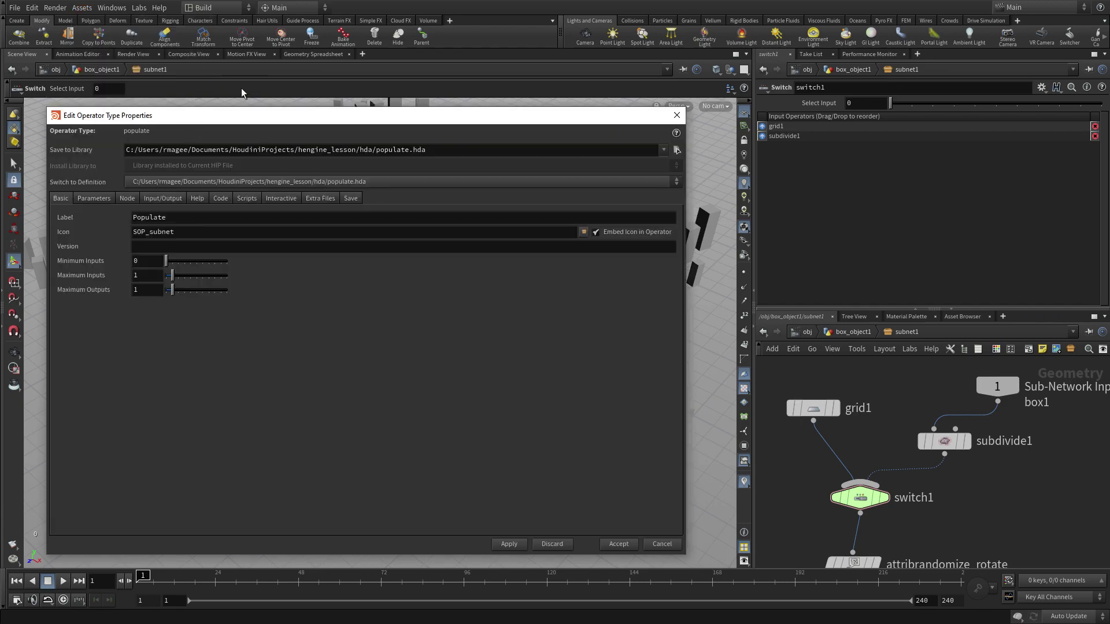
left_click(91, 199)
left_click(857, 497)
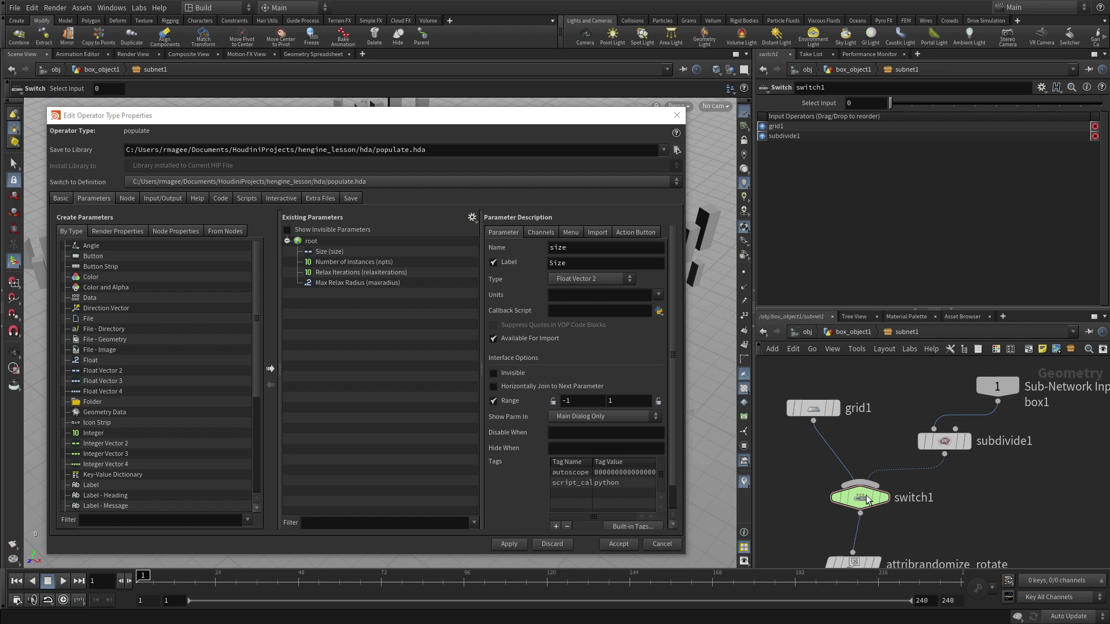
left_click_drag(819, 102, 317, 246)
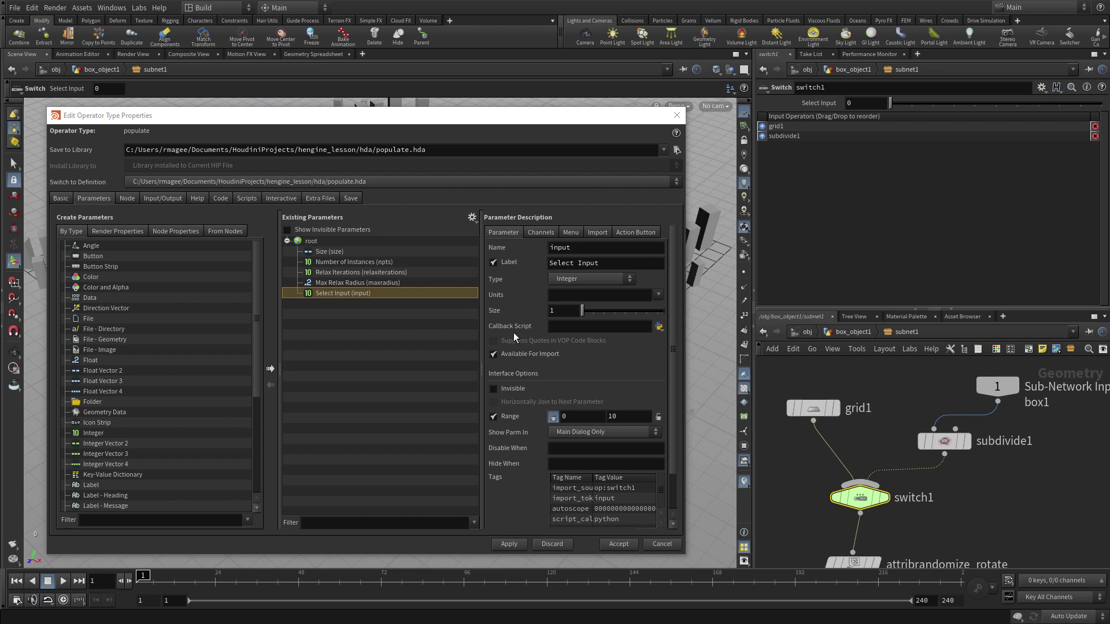
Enable a menu for the Select Input parameter and add an item with token 0 and label Grid.
left_click(572, 232)
left_click(510, 250)
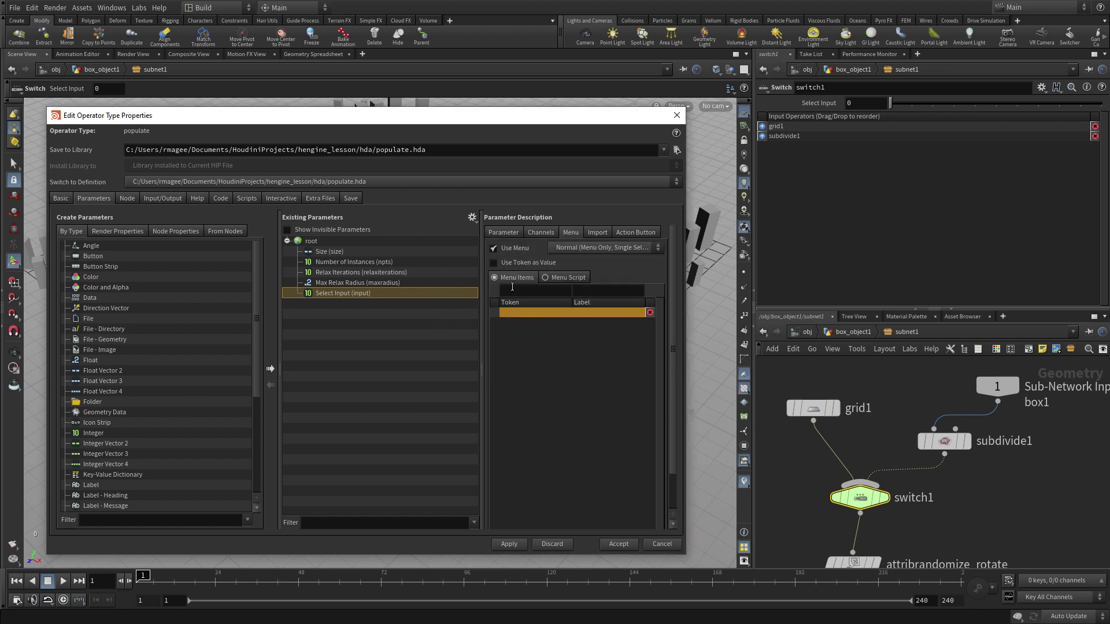
left_click(525, 292)
key("Tab")
key("Return")
Add a second menu item with token 1 and label Input Geometry, and accept the asset's properties.
left_click(524, 292)
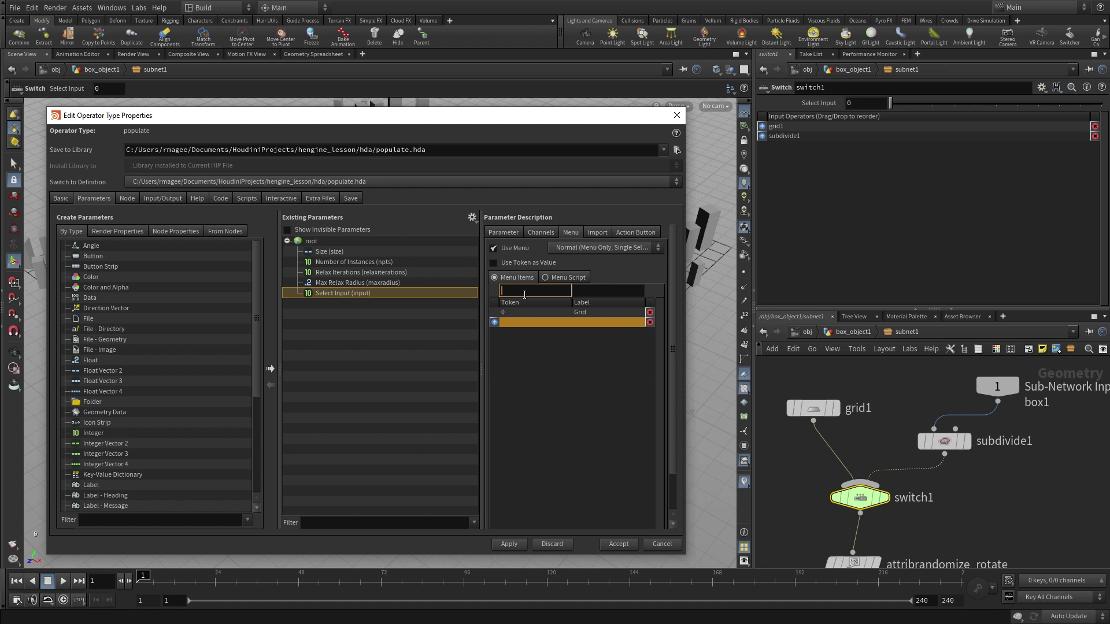
key("Tab")
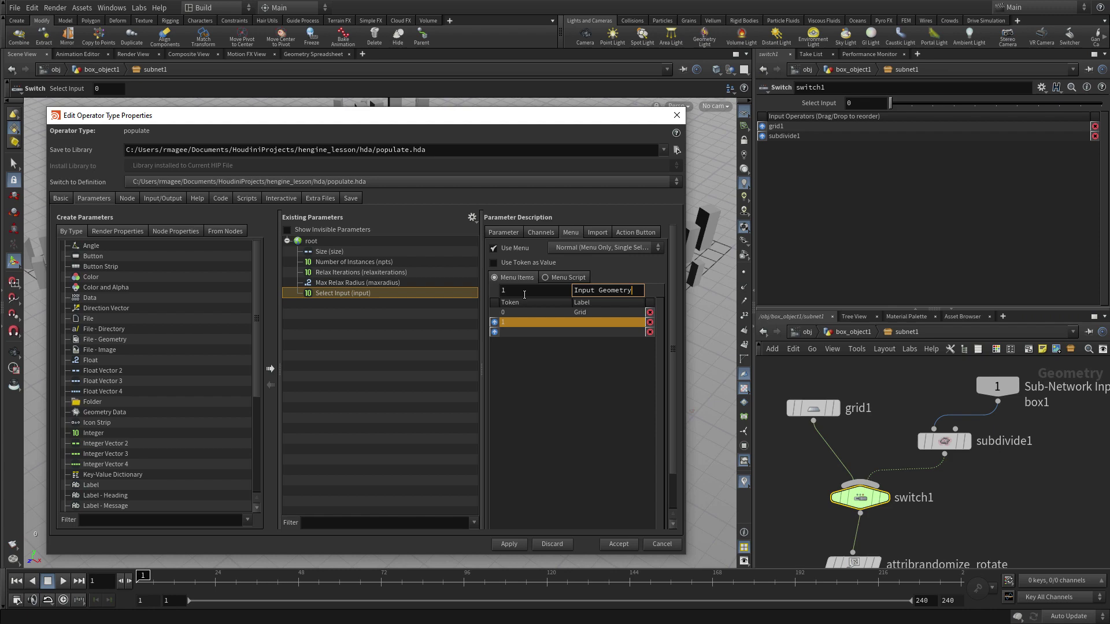
key("Return")
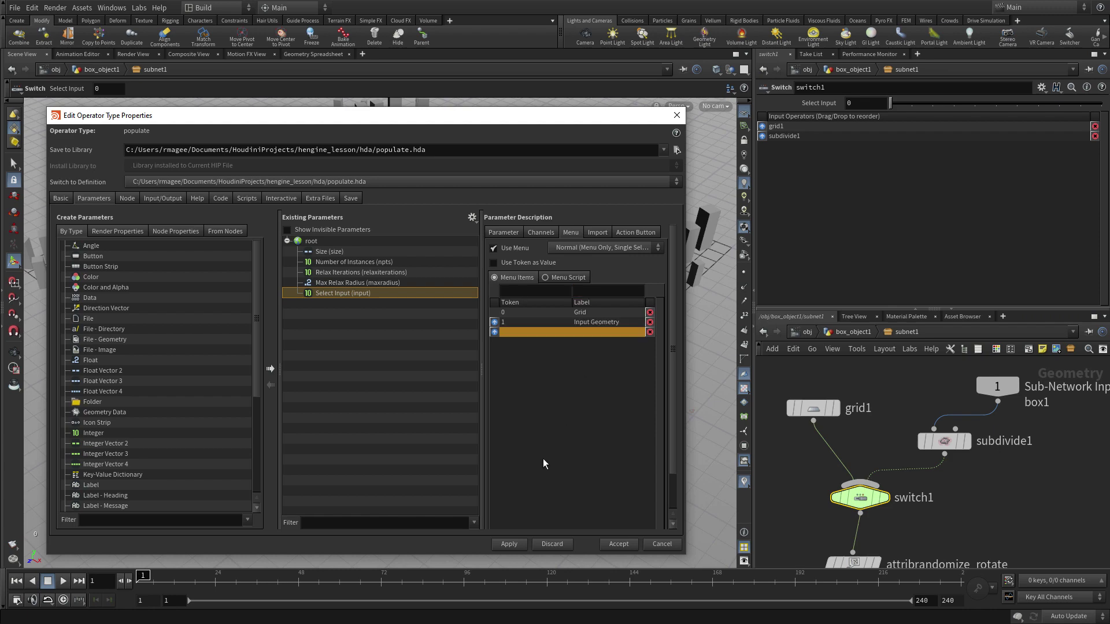
left_click(619, 544)
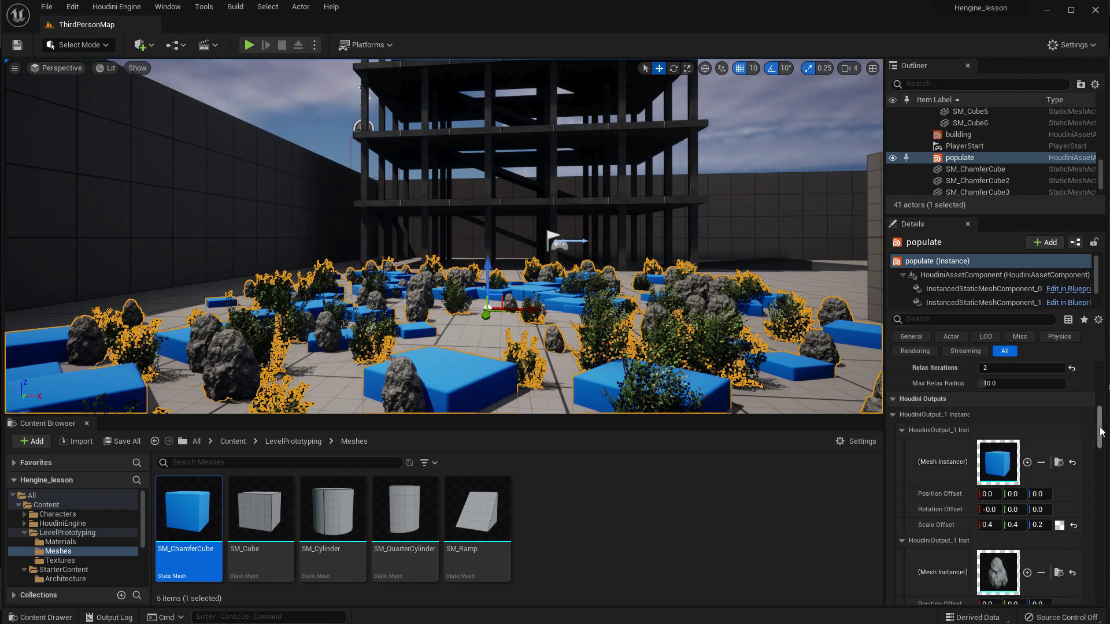
In Unreal Engine, rebuild the populate asset so it picks up the updated definition, and go to its Houdini parameters.
scroll(1108, 384, "up", 5)
left_click(1008, 521)
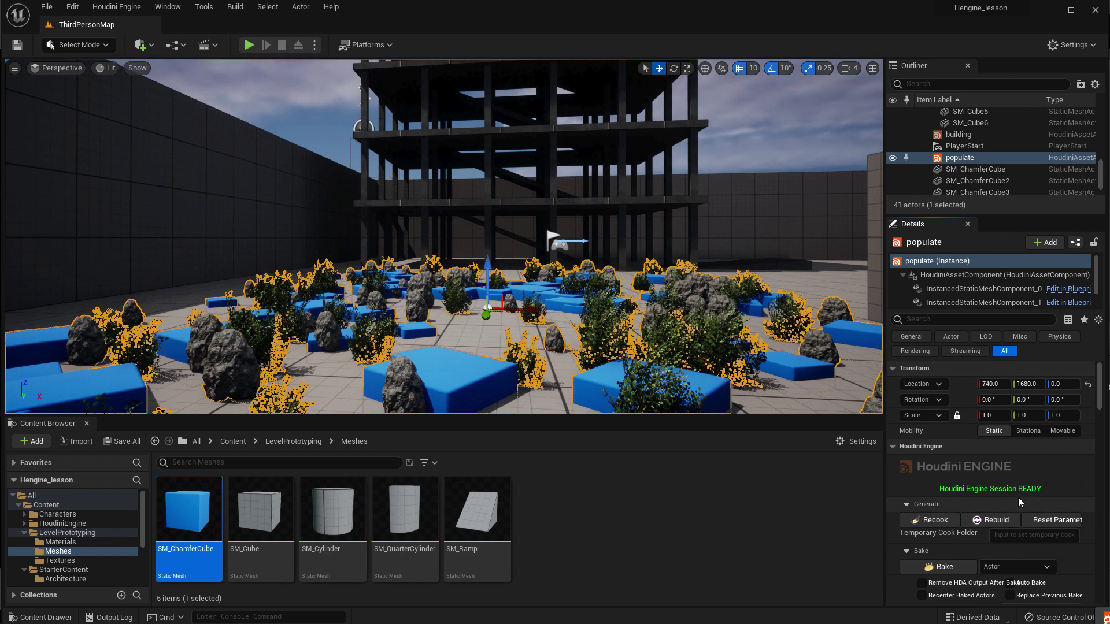
scroll(1018, 500, "down", 3)
scroll(1017, 497, "down", 4)
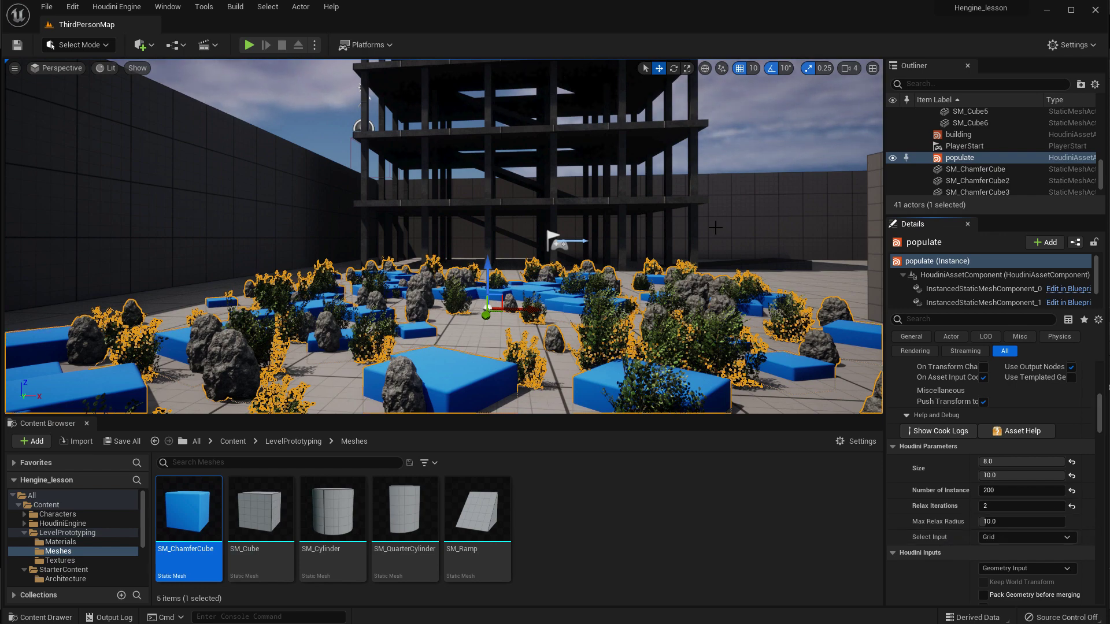
Place a second populate asset from the Content folder on the open floor between the cylinder and the ramped block.
right_click_drag(464, 193, 572, 249)
scroll(404, 205, "up", 5)
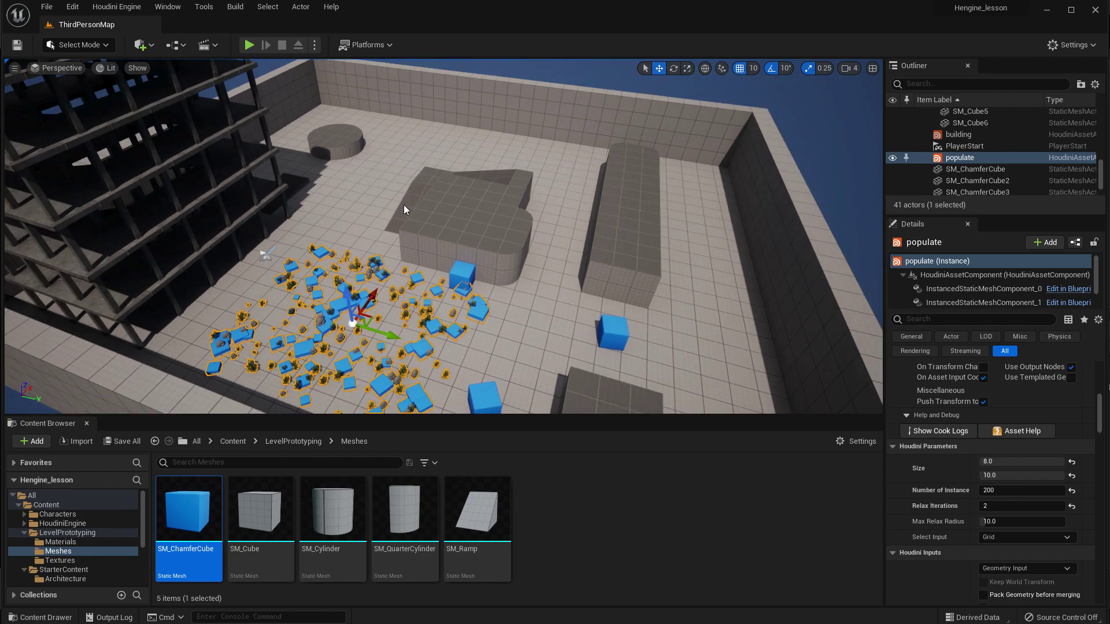
middle_click_drag(379, 190, 308, 130)
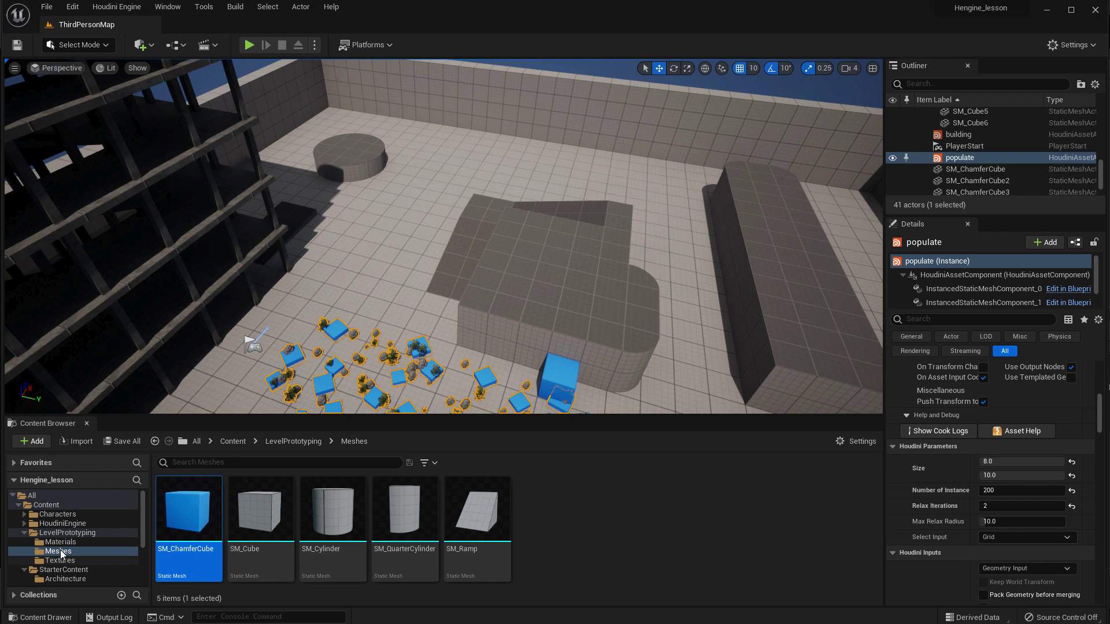
left_click(46, 504)
left_click(613, 500)
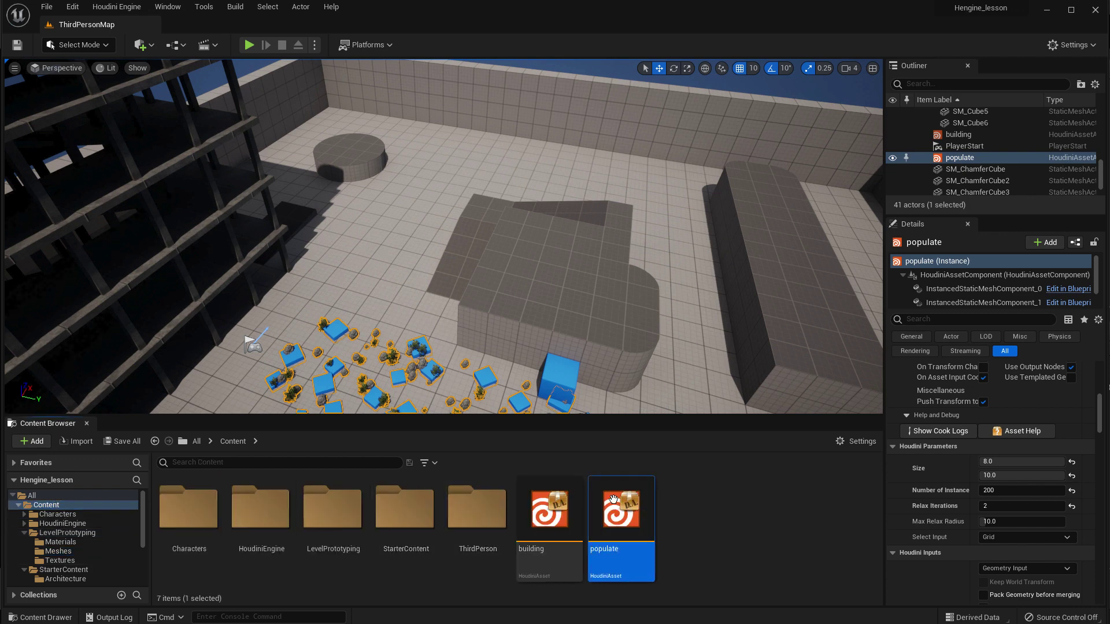
left_click_drag(614, 499, 434, 170)
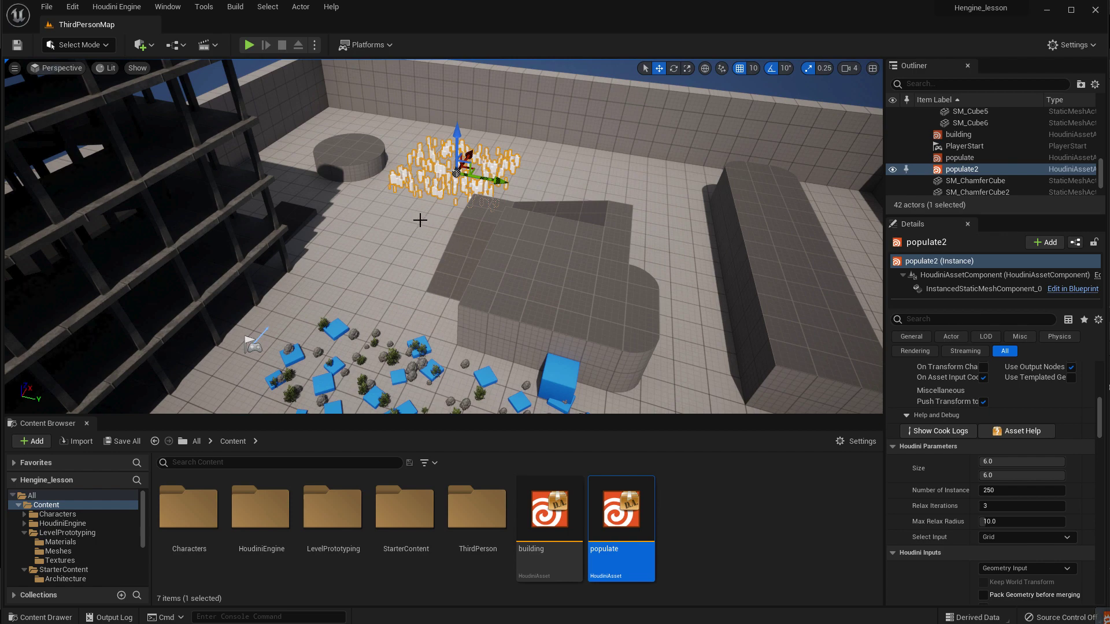
Set populate2's Select Input to Input Geometry and its Sub-Network Input #1 type to World Outliner Input.
right_click_drag(420, 220, 411, 233)
key("w")
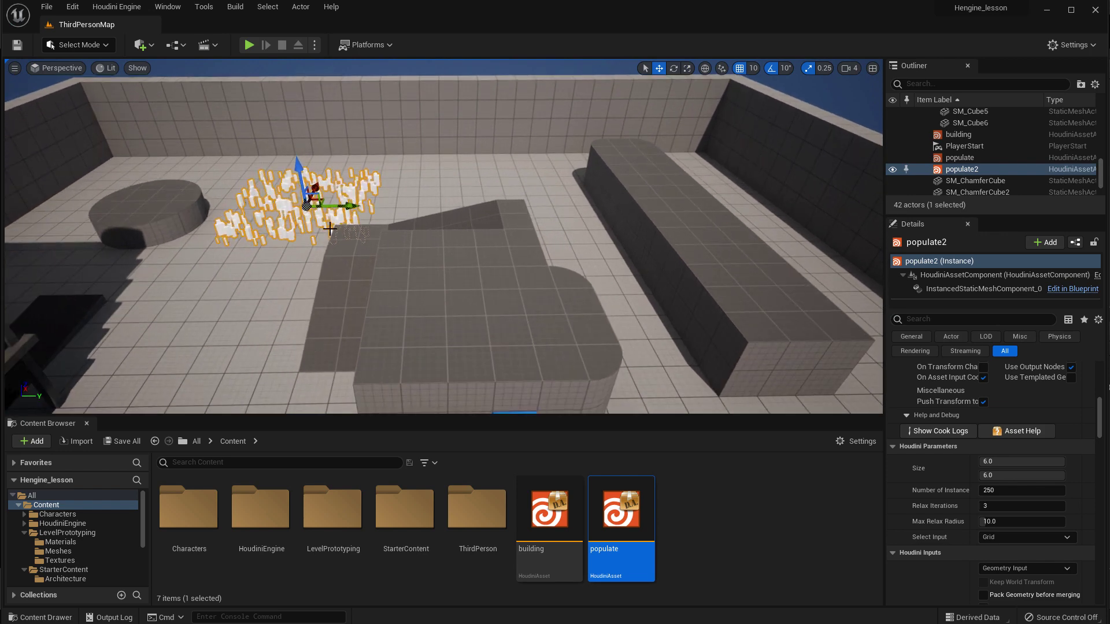
scroll(1052, 523, "down", 2)
scroll(1052, 523, "down", 1)
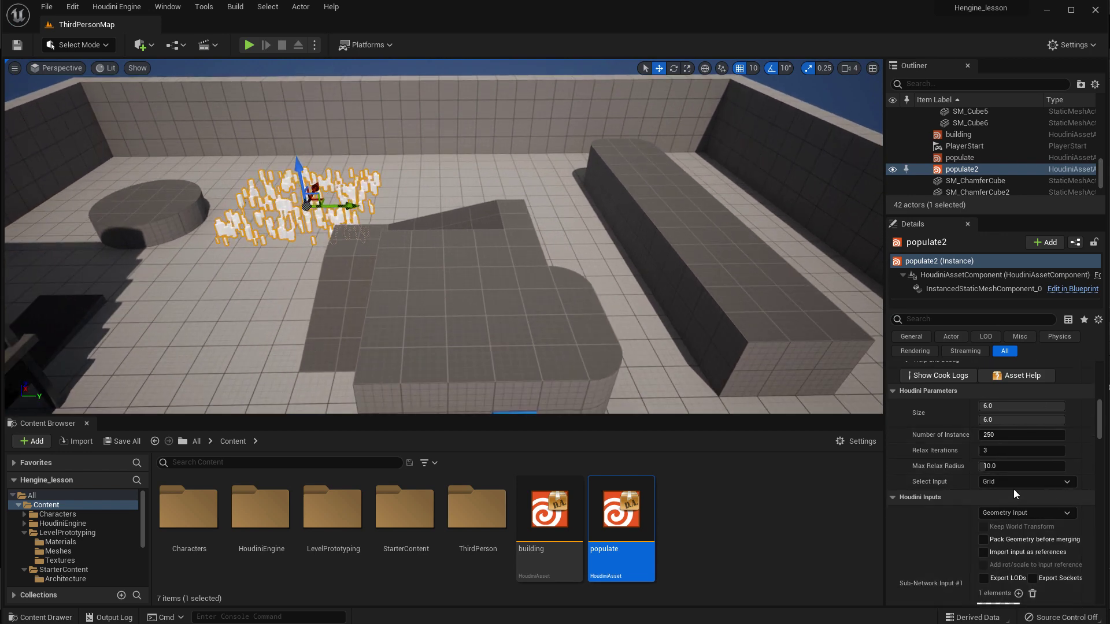
left_click(997, 480)
left_click(997, 499)
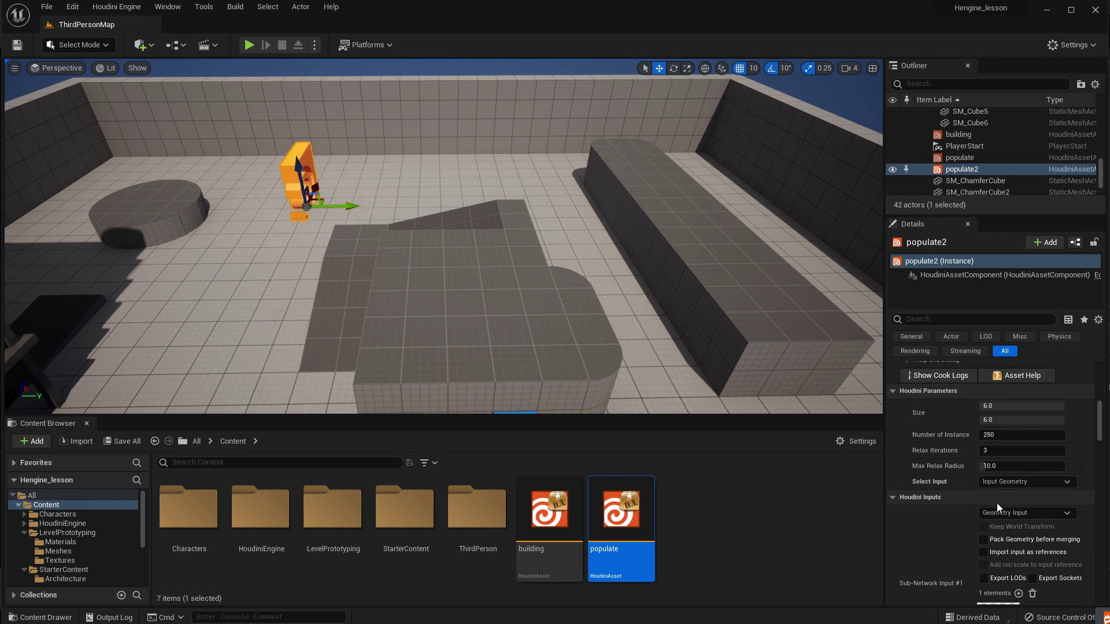
scroll(1019, 501, "down", 4)
scroll(1019, 501, "down", 2)
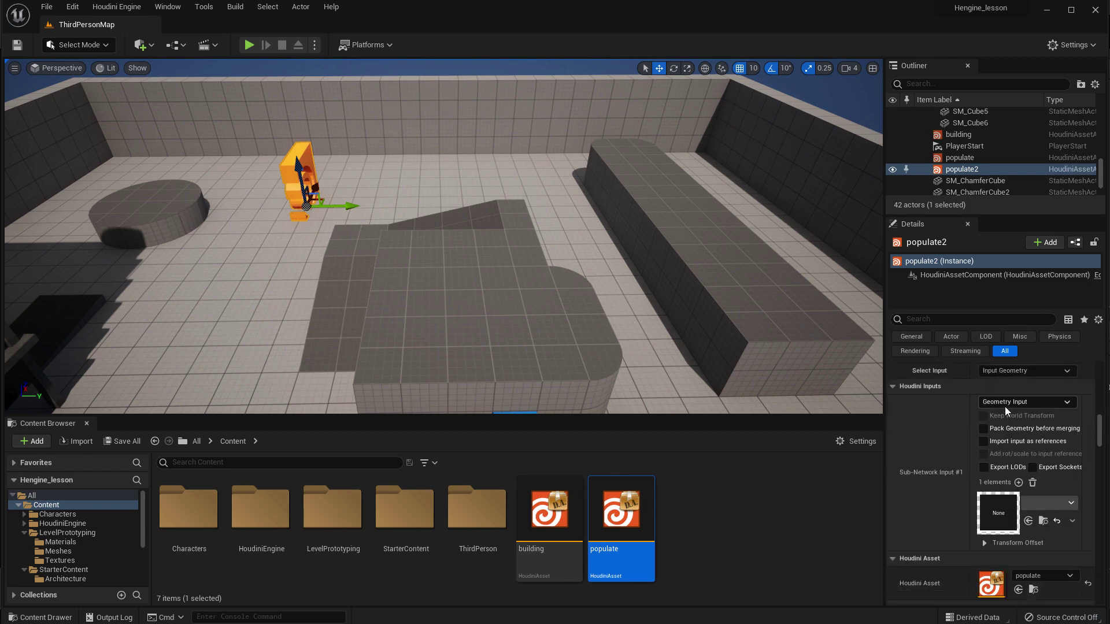
left_click(1005, 402)
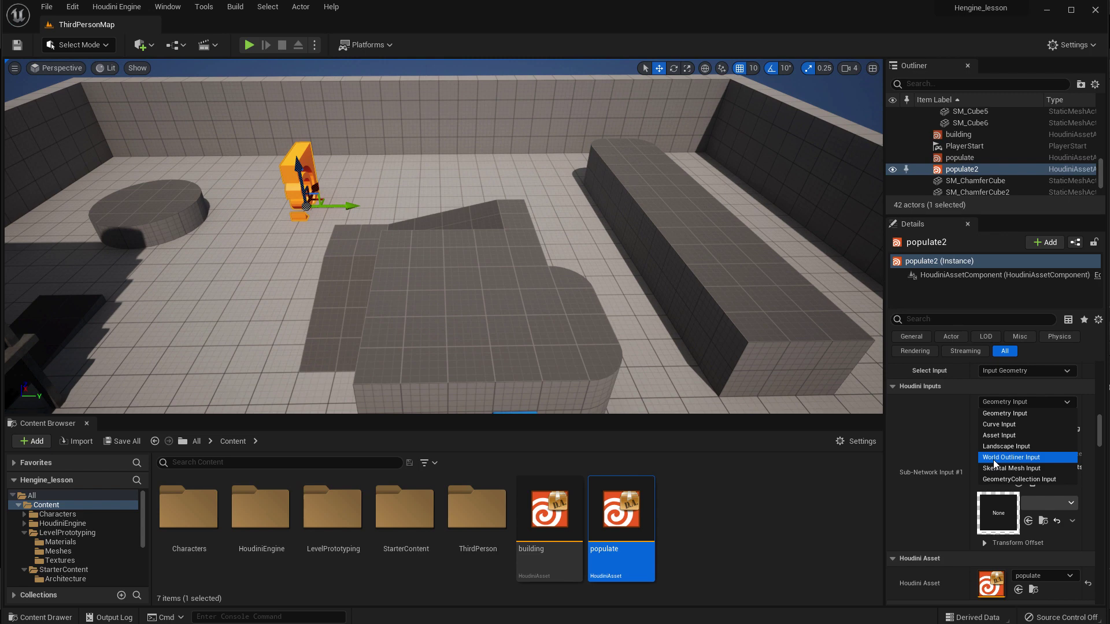
left_click(994, 459)
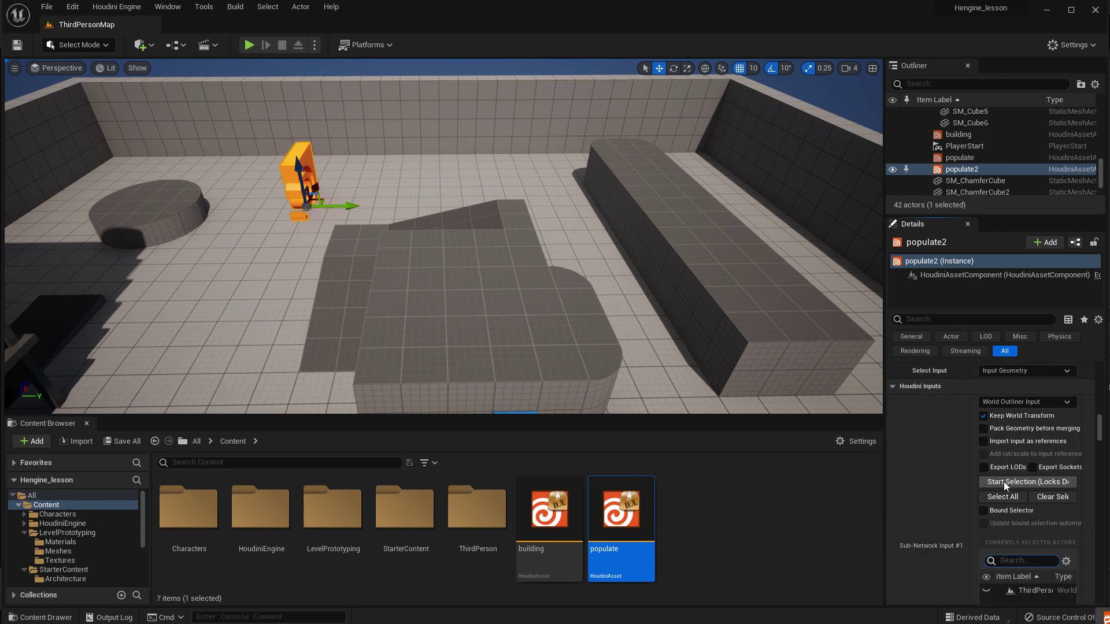
Assign the eight ramp, cube and quarter-cylinder meshes of the Block01 structure as populate2's world outliner input.
left_click(1004, 481)
left_click(360, 312)
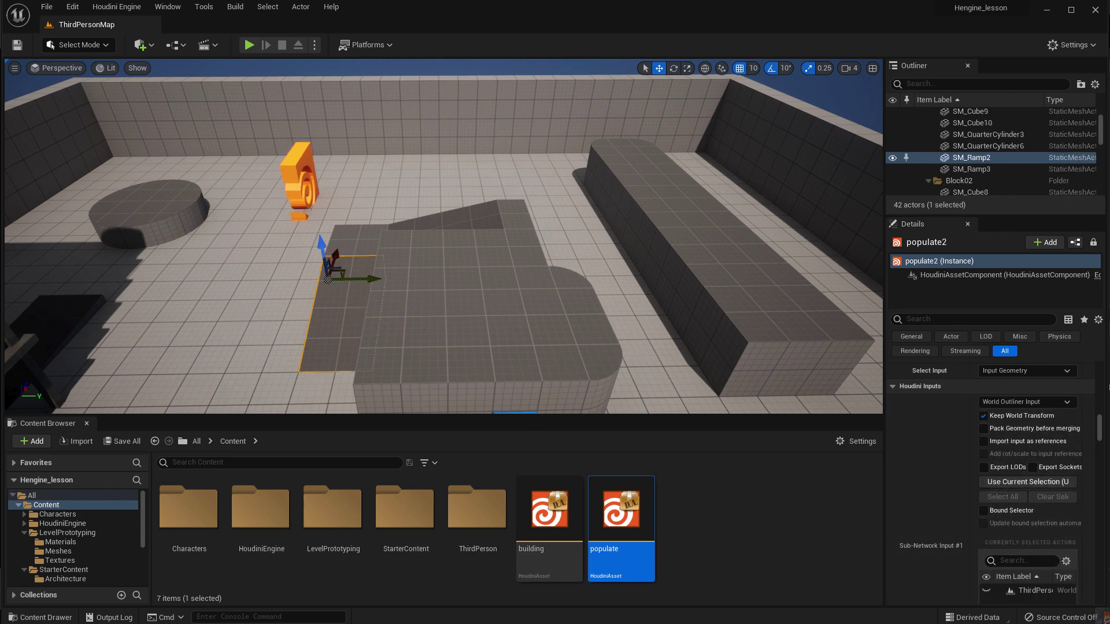
left_click(373, 241, "shift")
left_click(462, 213, "shift")
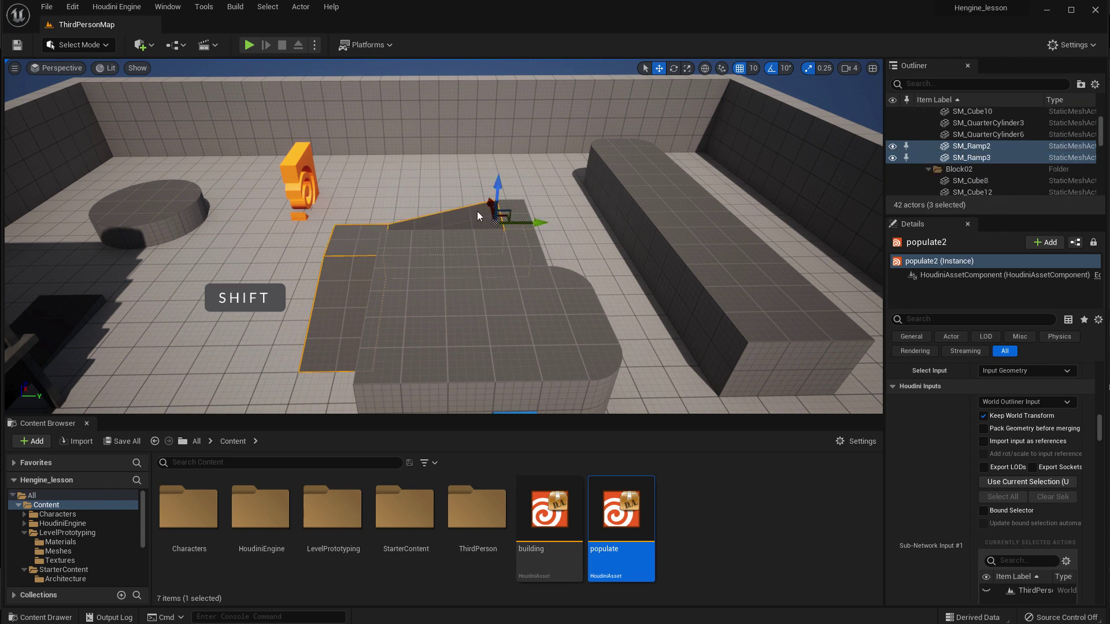
left_click(519, 209, "shift")
left_click(474, 278, "shift")
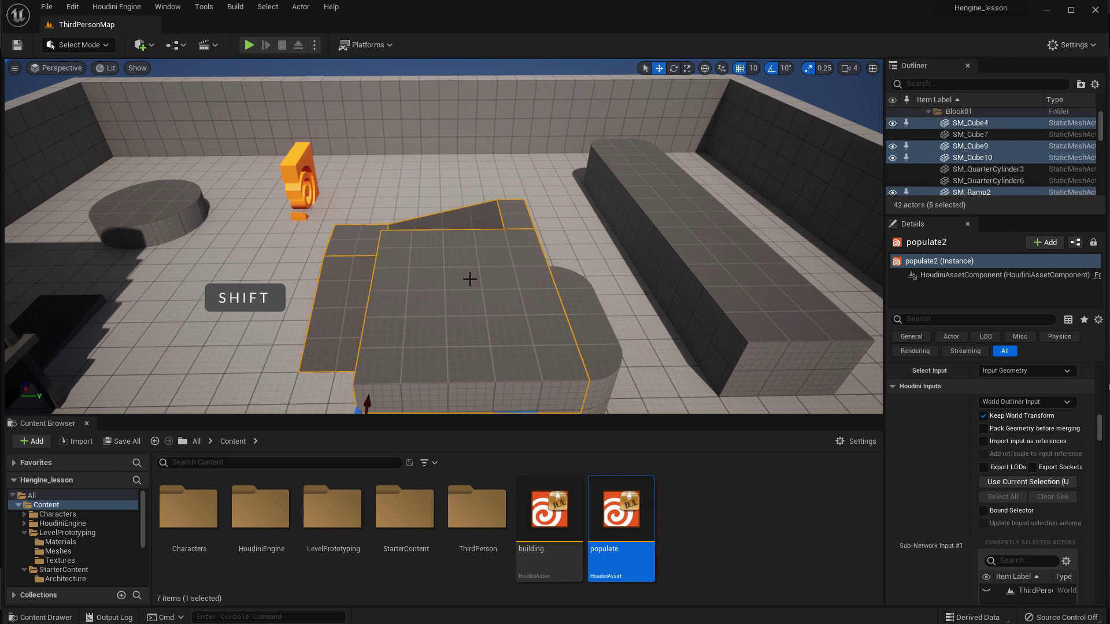
left_click(578, 306, "shift")
left_click(588, 322, "shift")
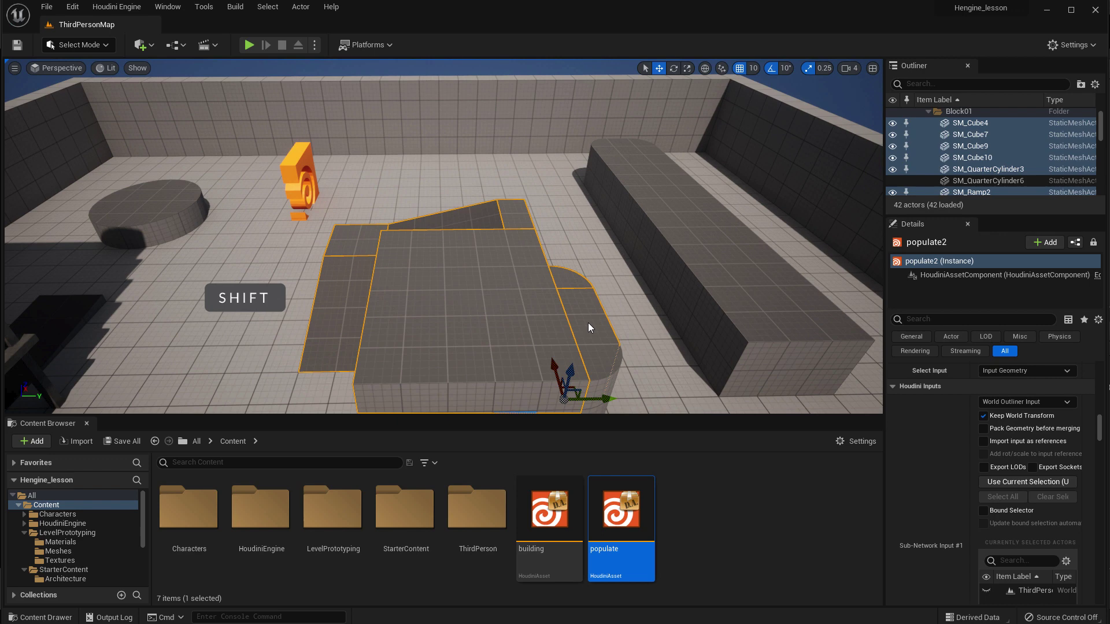
left_click(603, 365, "shift")
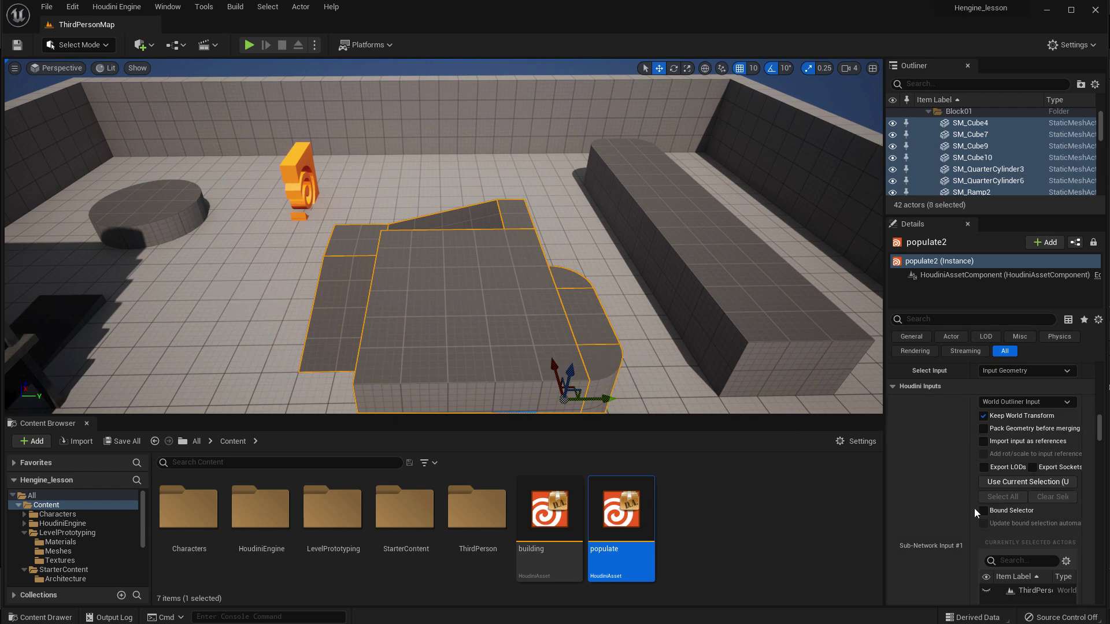
left_click(997, 482)
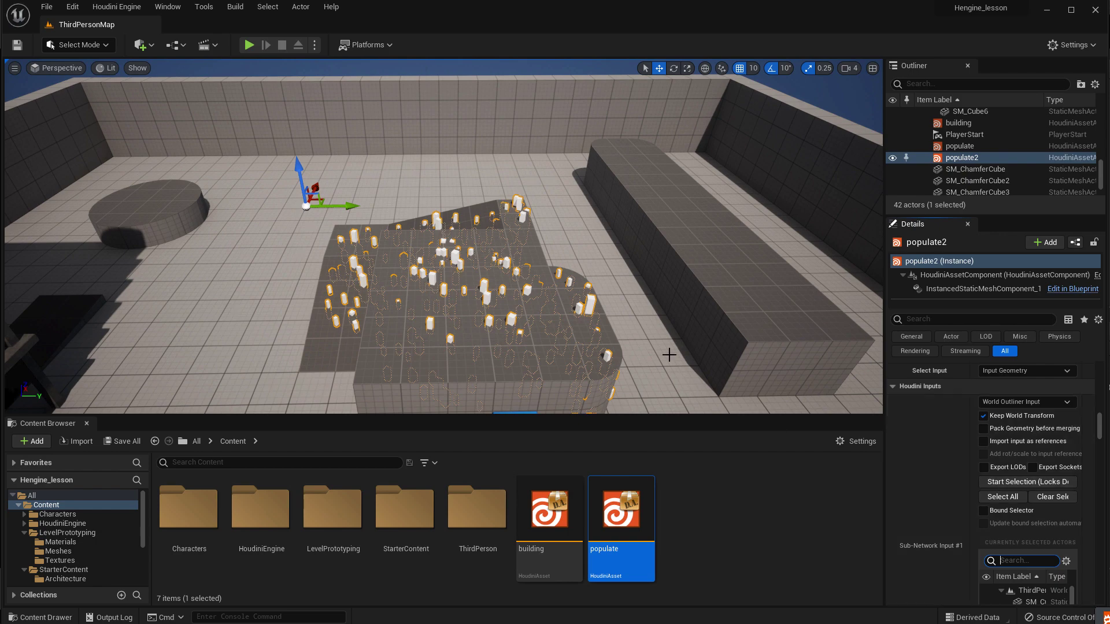
Check the instances scattered over the block from several angles and save all project changes.
right_click_drag(456, 303, 523, 312)
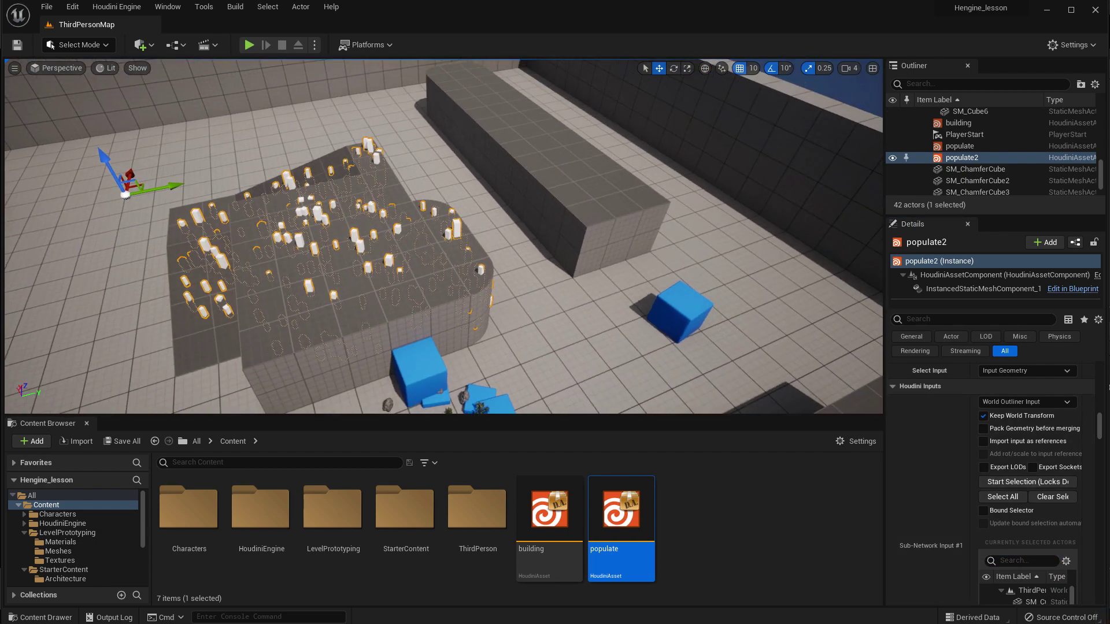
right_click_drag(441, 324, 561, 255)
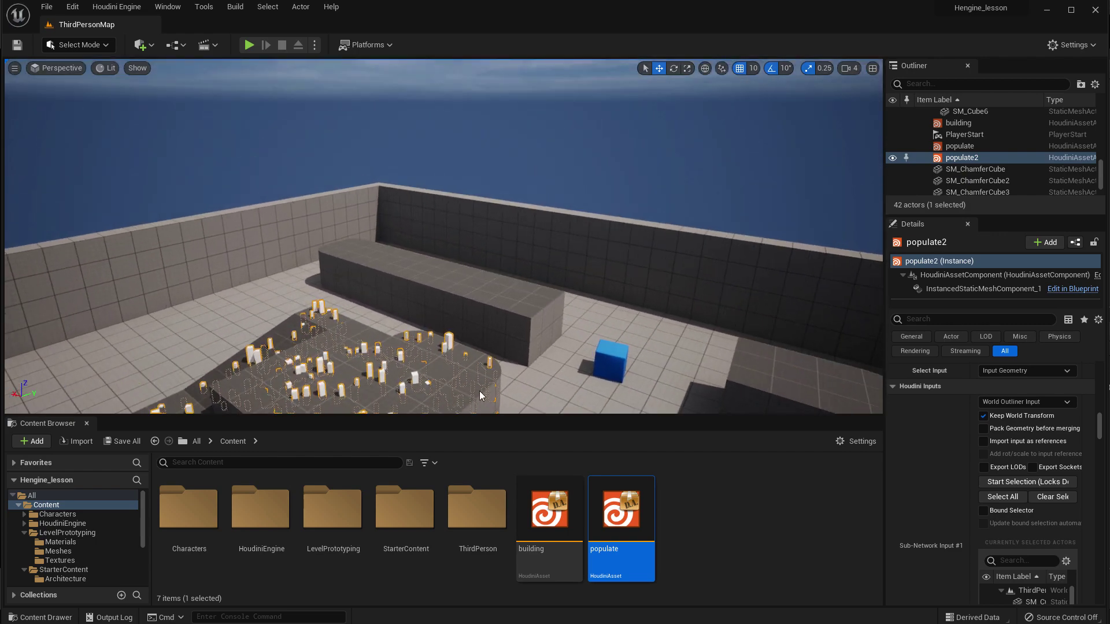
right_click_drag(479, 395, 451, 390)
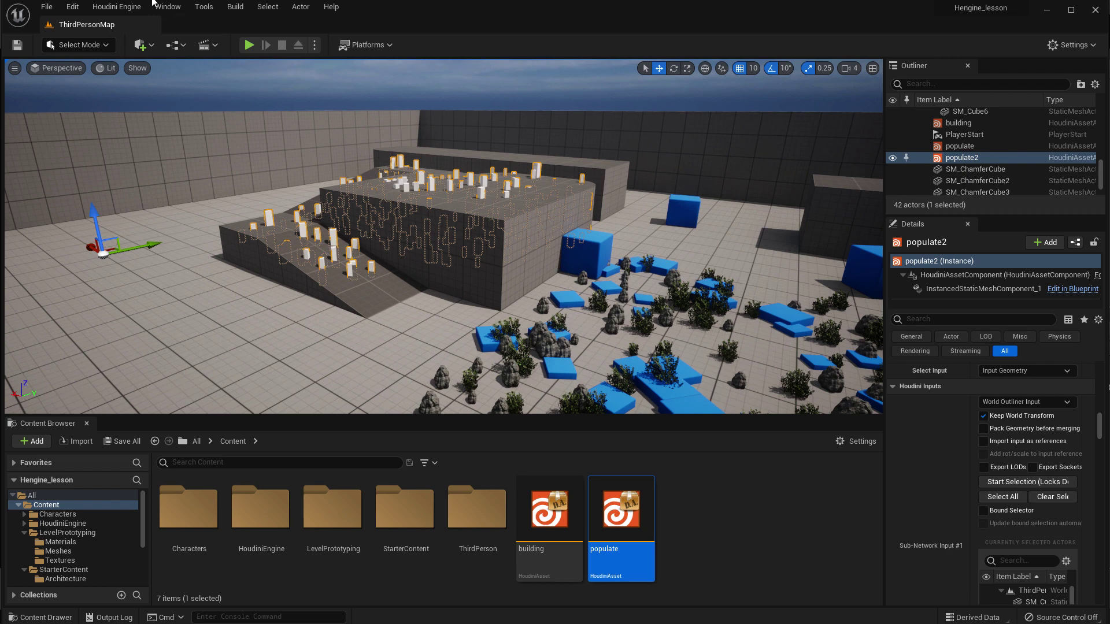
left_click(47, 6)
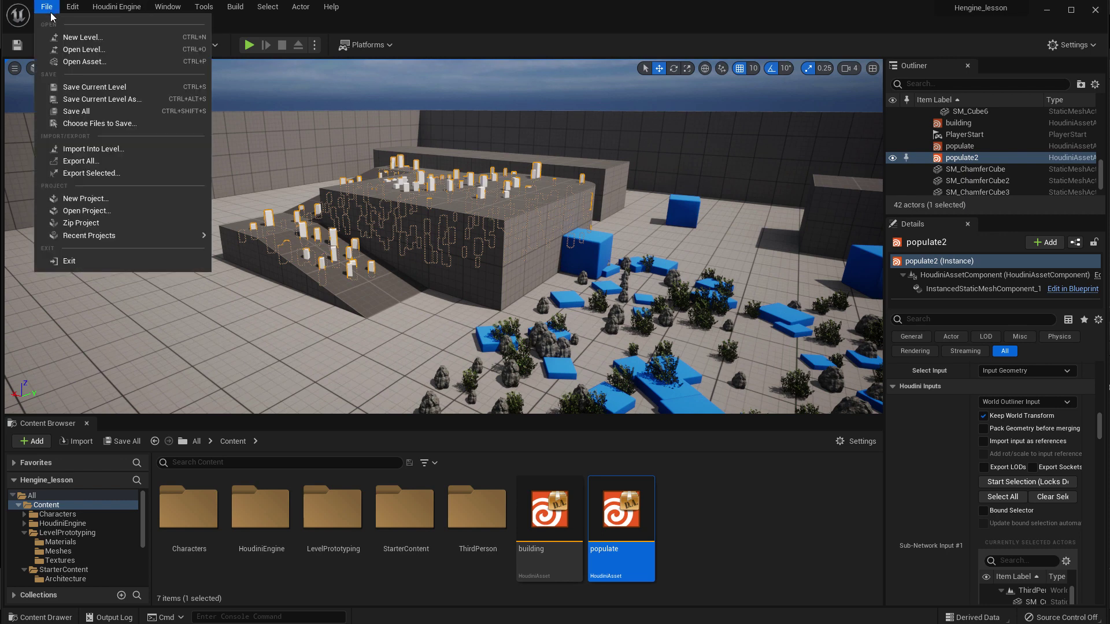
left_click(89, 113)
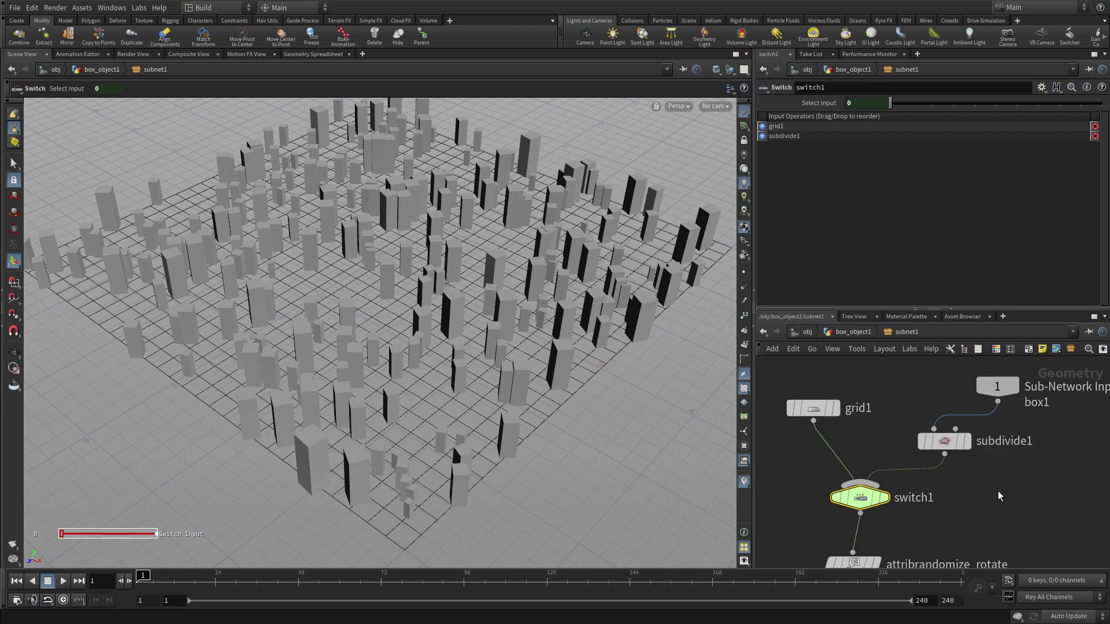
In Houdini, move Sub-Network Input #1 away from subdivide1 and insert a Group node on the wire between them.
left_click(998, 497)
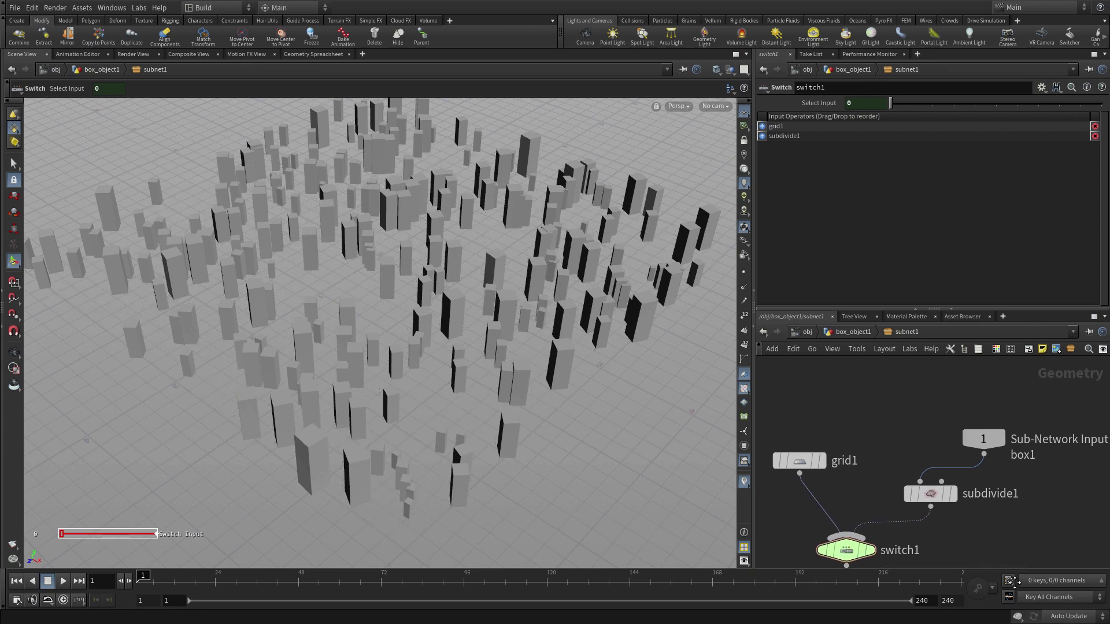
left_click_drag(971, 471, 956, 373)
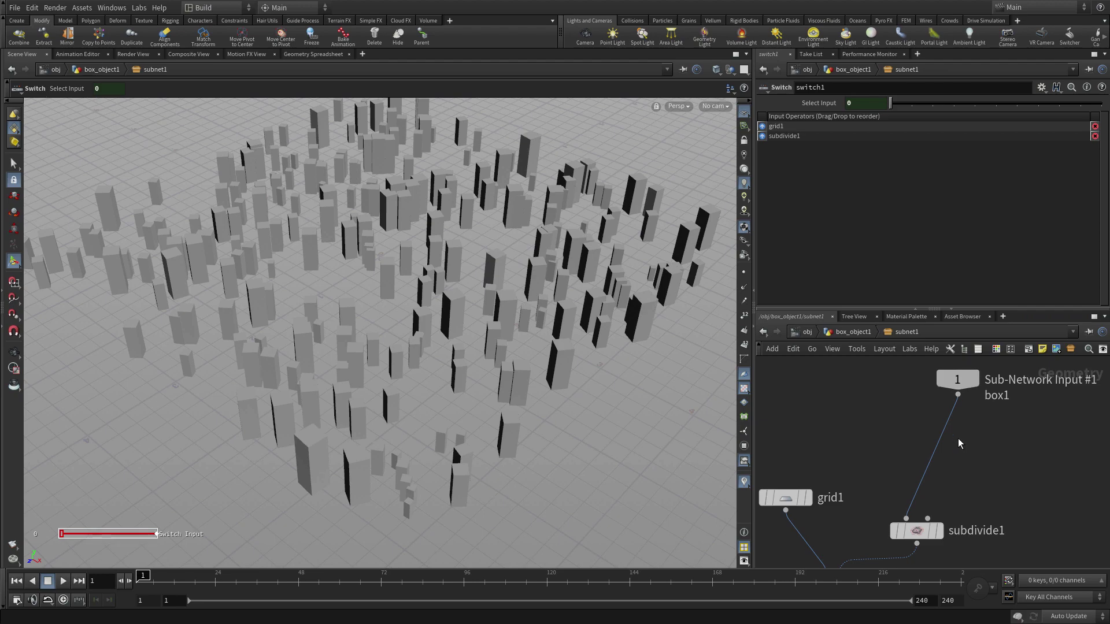
key("Tab")
type("group")
key("Return")
left_click(942, 438)
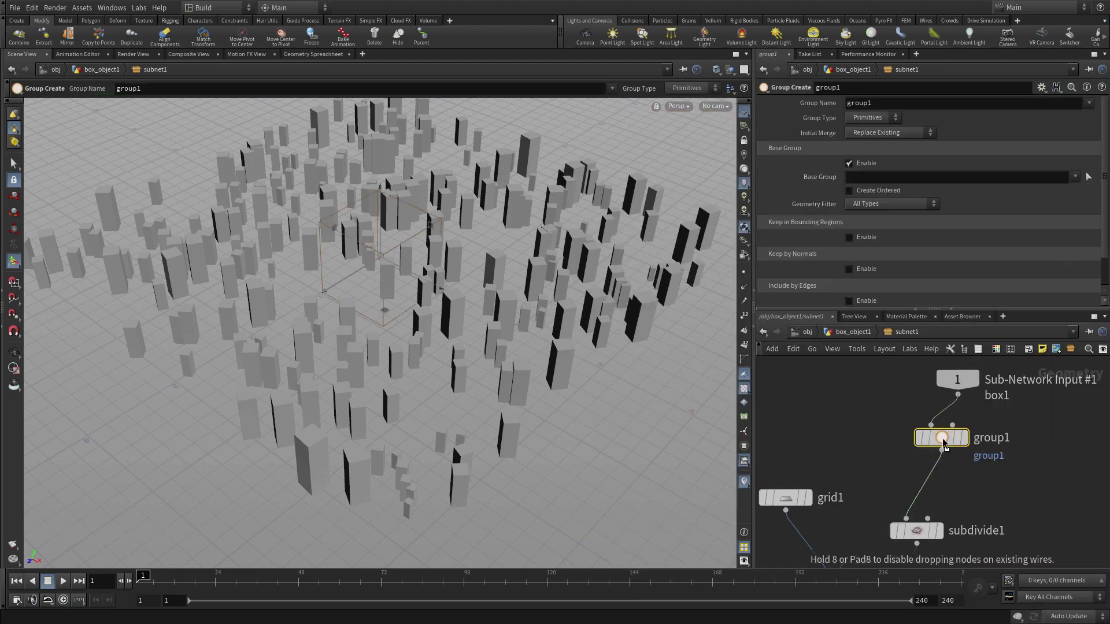
Name the new primitive group upfacing and disable its Base Group option.
double_click(846, 103)
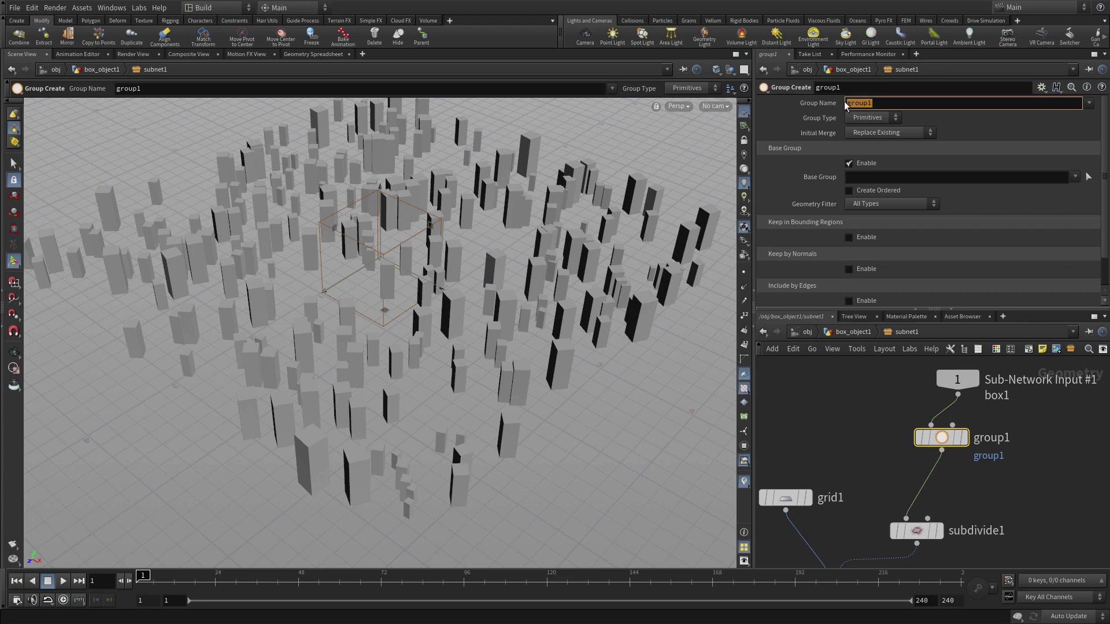
type("upfacing")
key("Return")
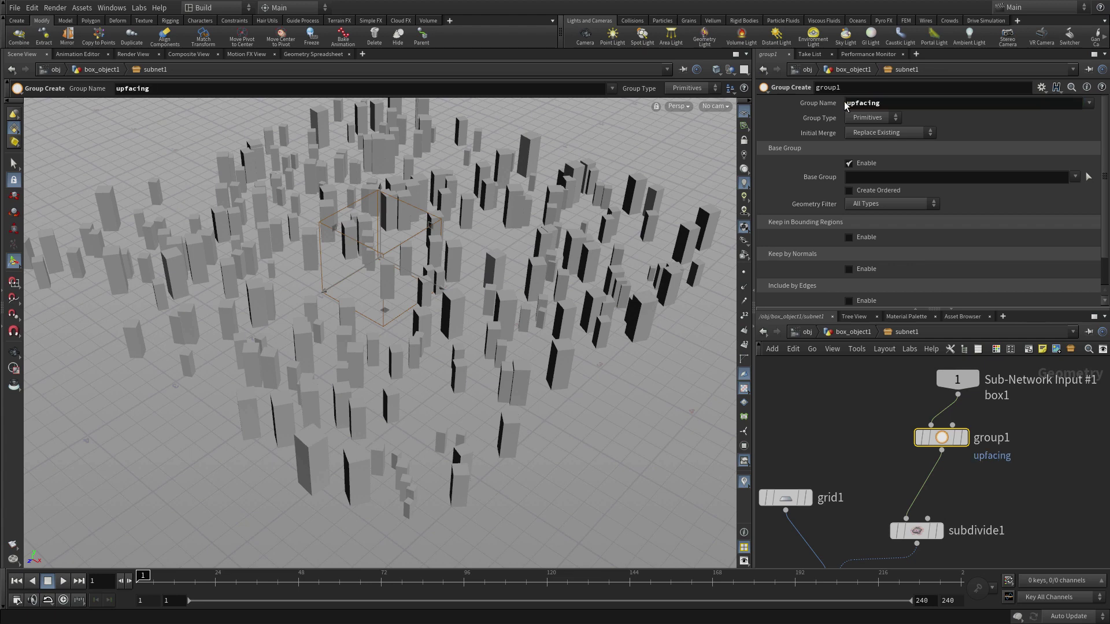
left_click(850, 164)
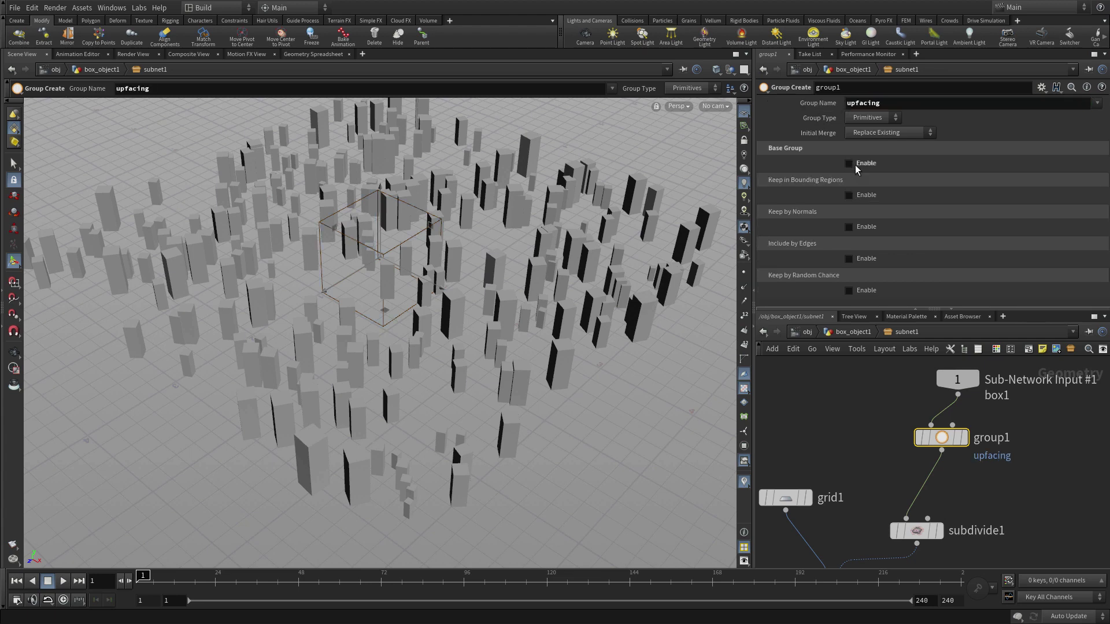
Enable Keep by Normals for the upfacing group with direction 0, 1, 0 and a spread angle of 0.
left_click(861, 227)
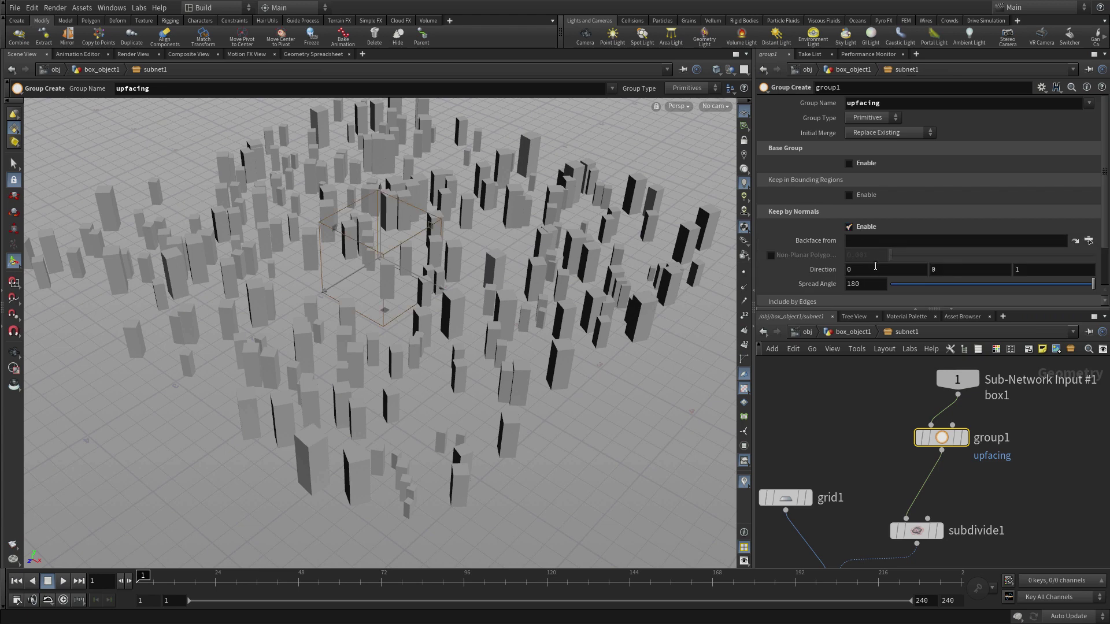
key("Tab")
key("Tab")
type("0")
key("Tab")
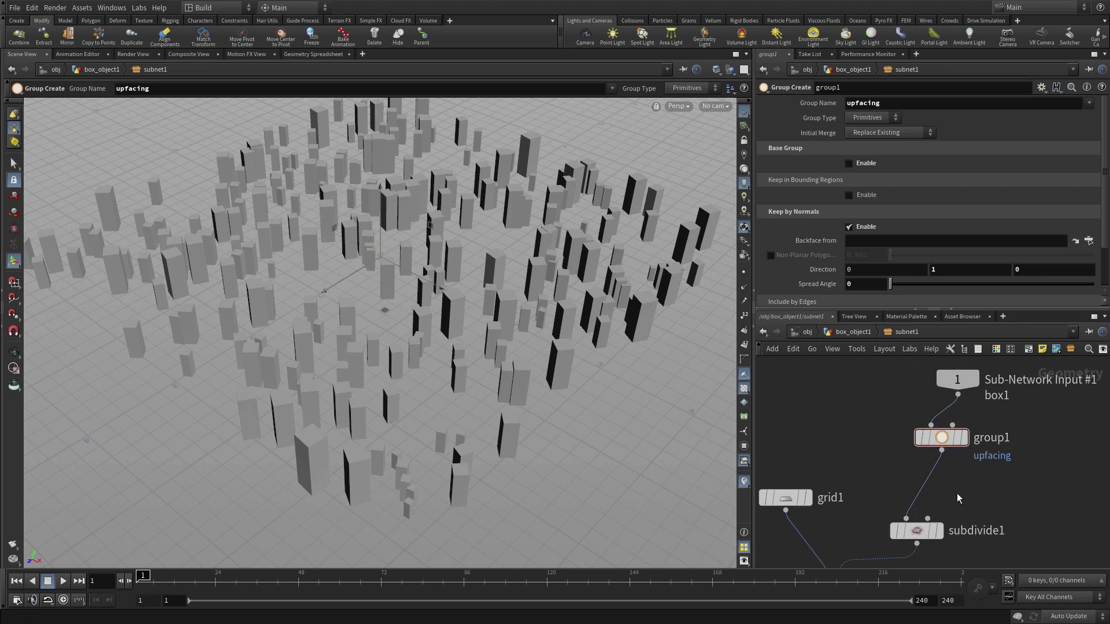
Insert a Blast node between group1 and subdivide1 and set its Group to upfacing.
key("Tab")
type("blast")
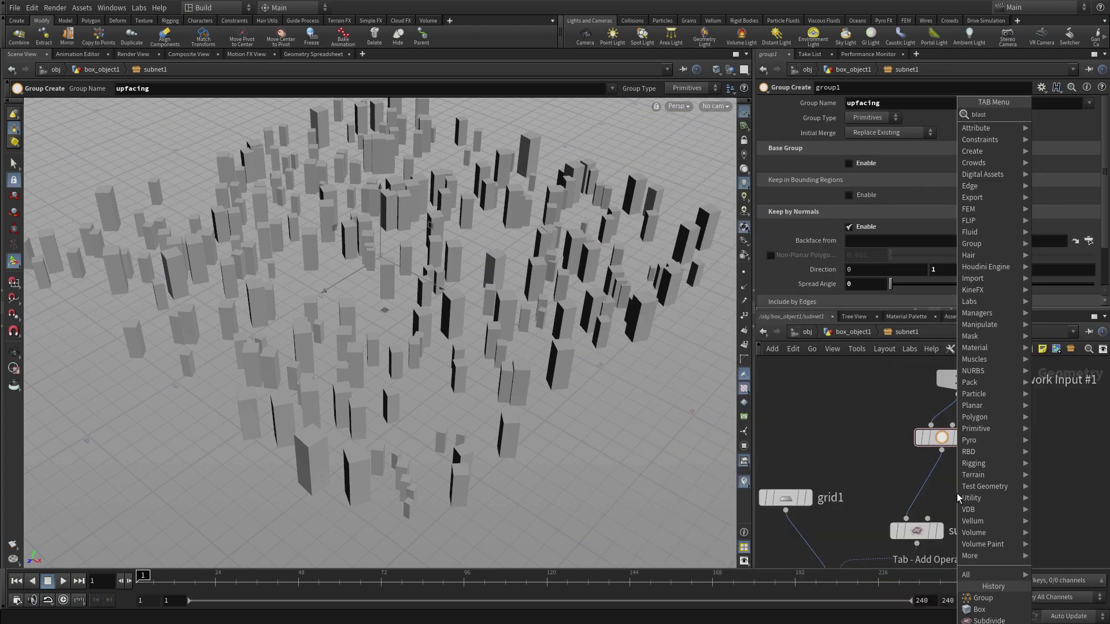
key("Return")
left_click(945, 492)
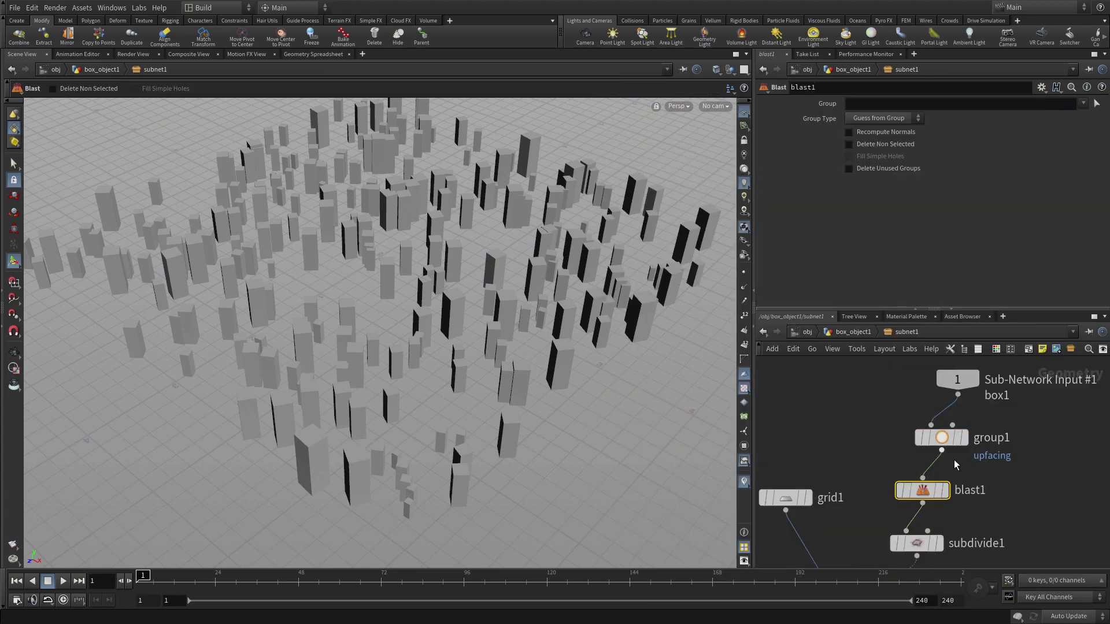
left_click(1080, 104)
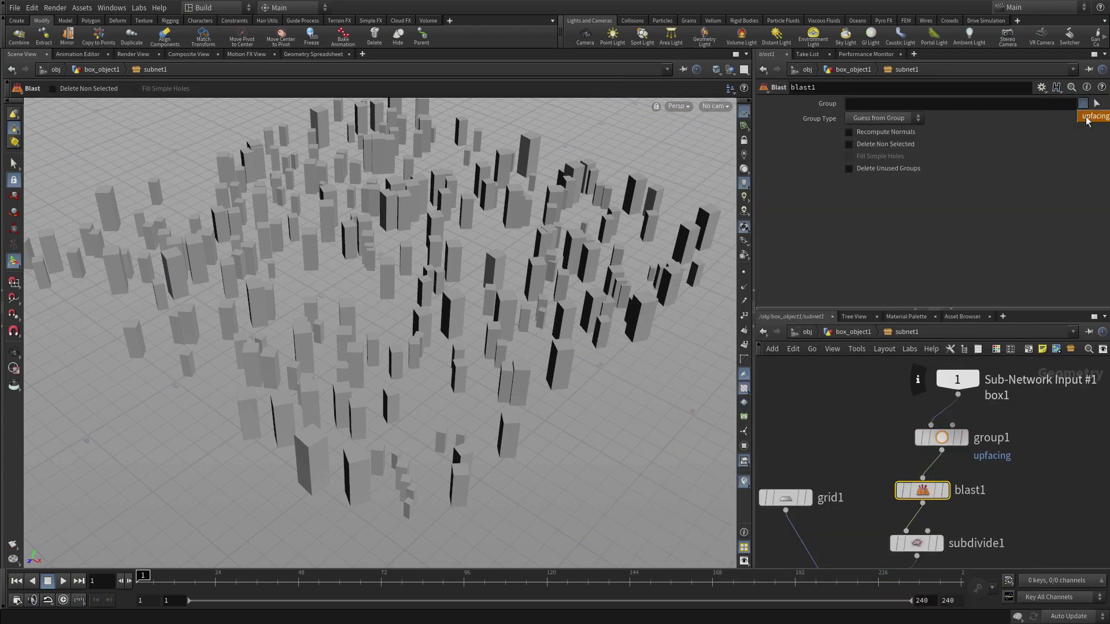
left_click(1088, 117)
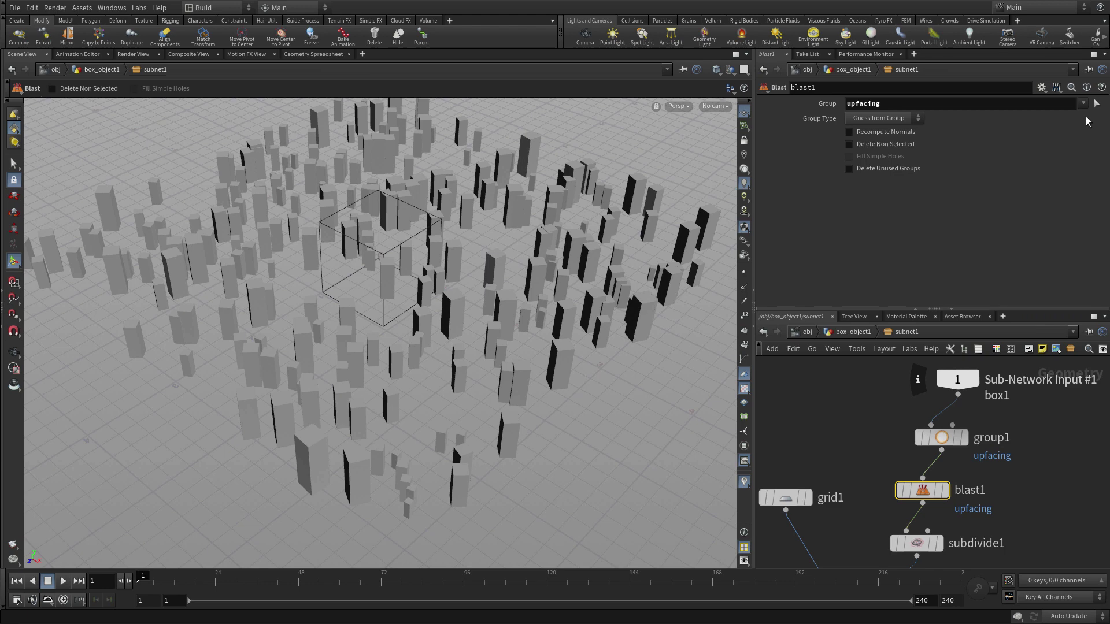
Display blast1, enable its Delete Non Selected option so only the upfacing group is kept, and return the display to output0.
left_click(947, 491)
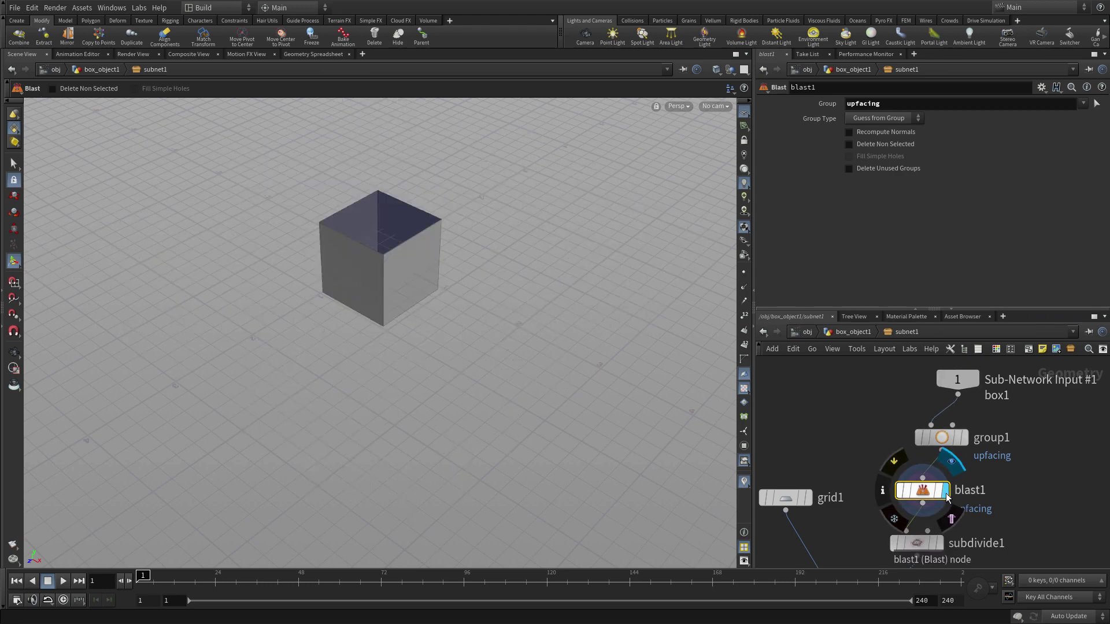
left_click(858, 145)
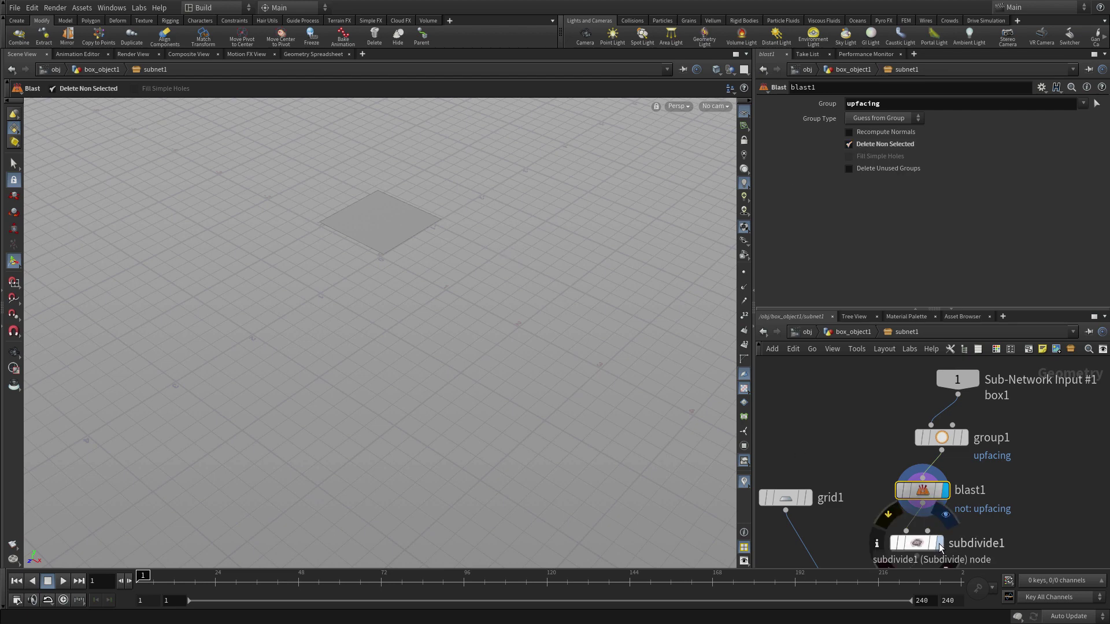
scroll(1034, 467, "down", 3)
middle_click_drag(981, 523, 953, 357)
left_click(850, 488)
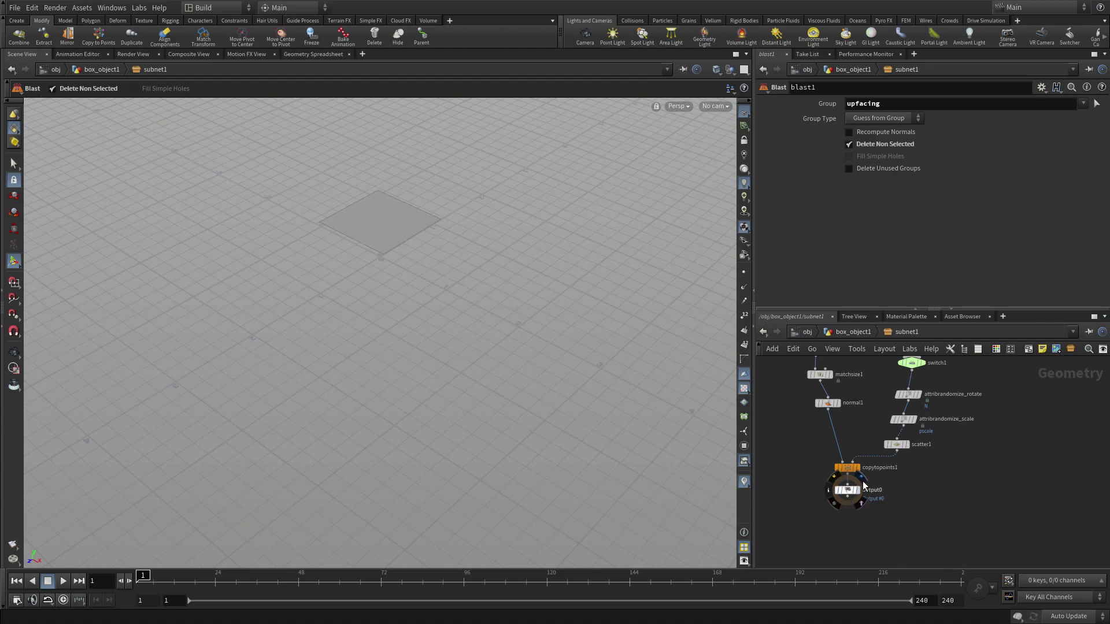
middle_click_drag(989, 390, 993, 557)
middle_click_drag(1015, 489, 1004, 528)
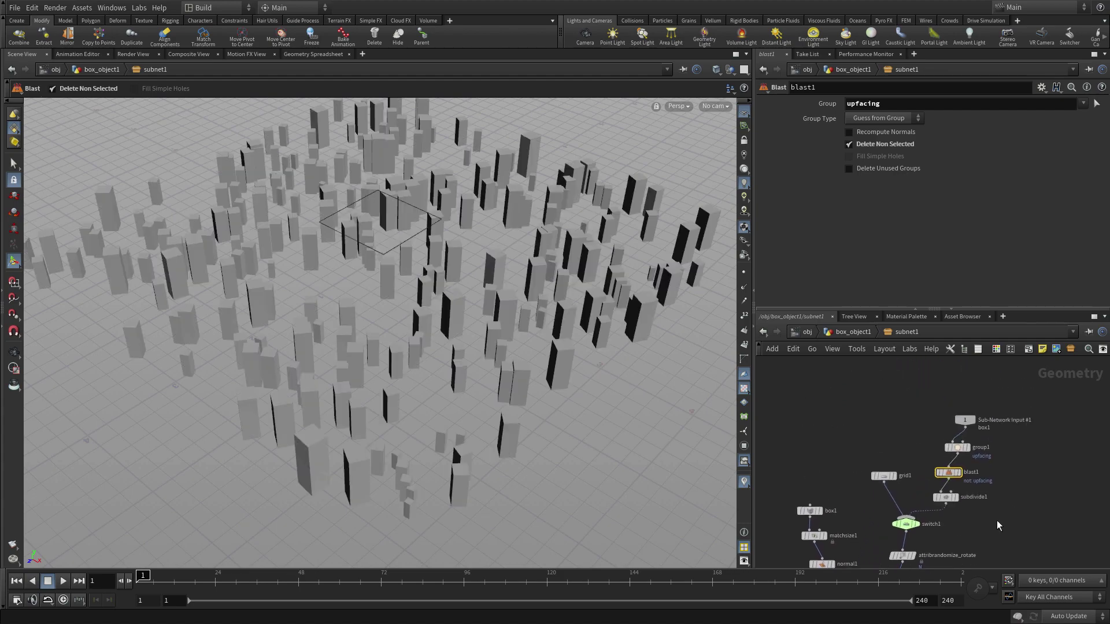
Examine the Select Input parameter and the input operators of the switch1 node.
left_click(906, 526)
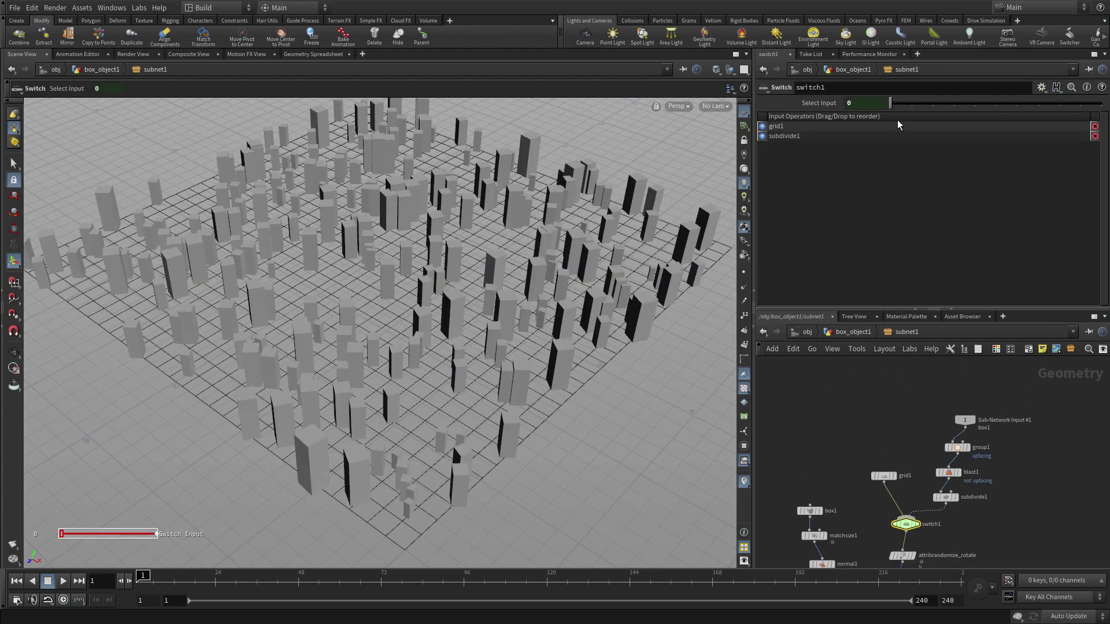
mouse_move(891, 104)
left_mouse_down()
mouse_move(908, 106)
mouse_move(877, 105)
mouse_move(907, 105)
mouse_move(887, 106)
left_mouse_up()
scroll(1006, 538, "up", 3)
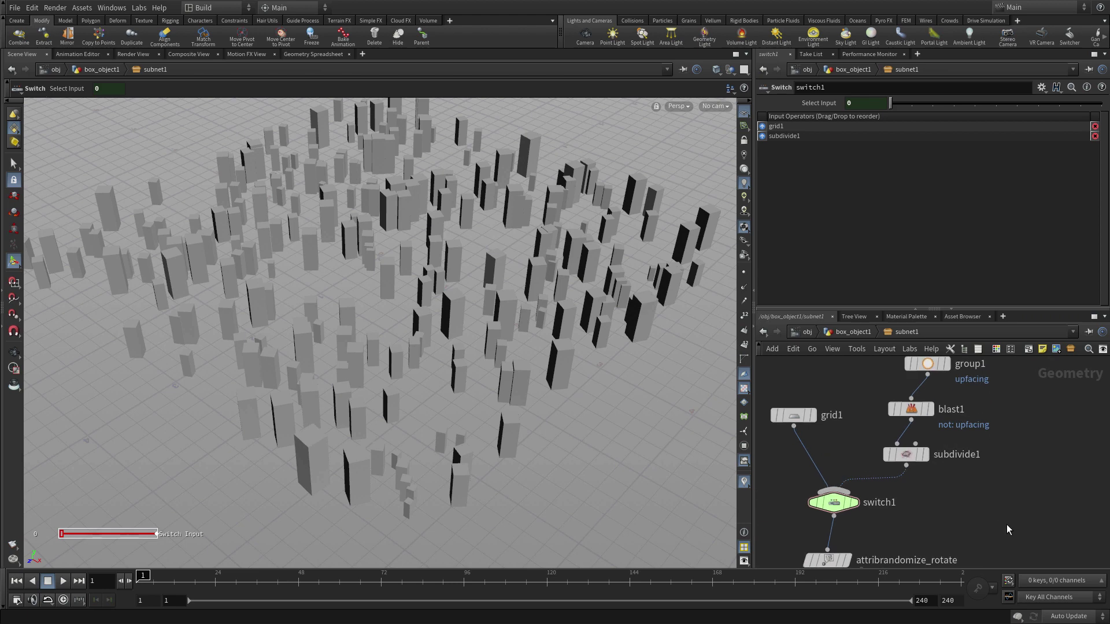
middle_click_drag(1008, 527, 1107, 444)
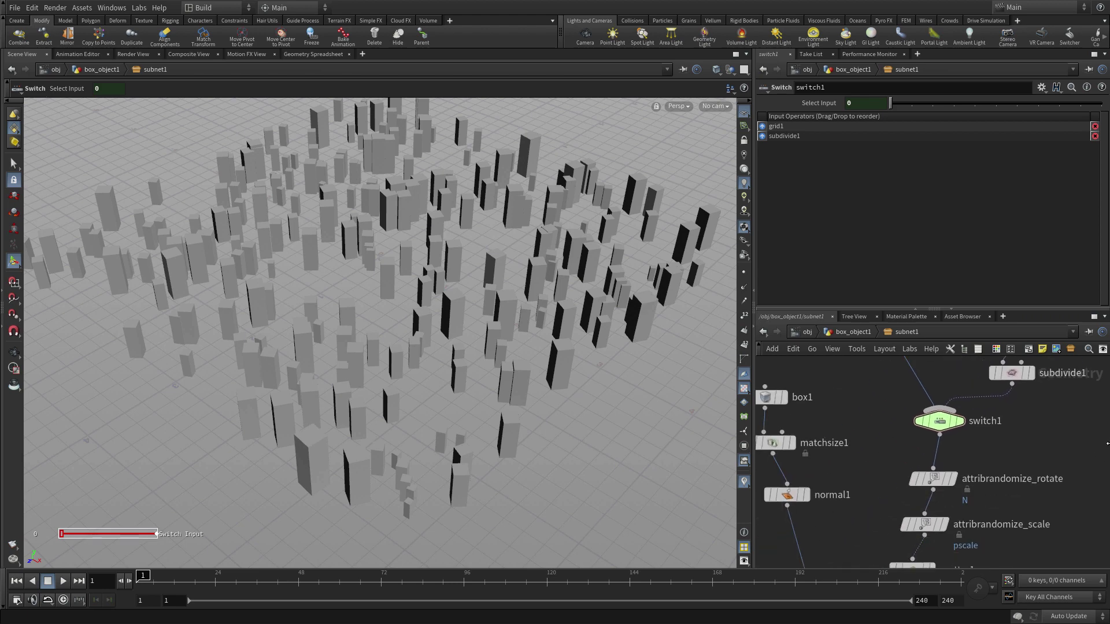
Save the edited network to the Populate digital asset.
left_click(85, 12)
mouse_move(104, 76)
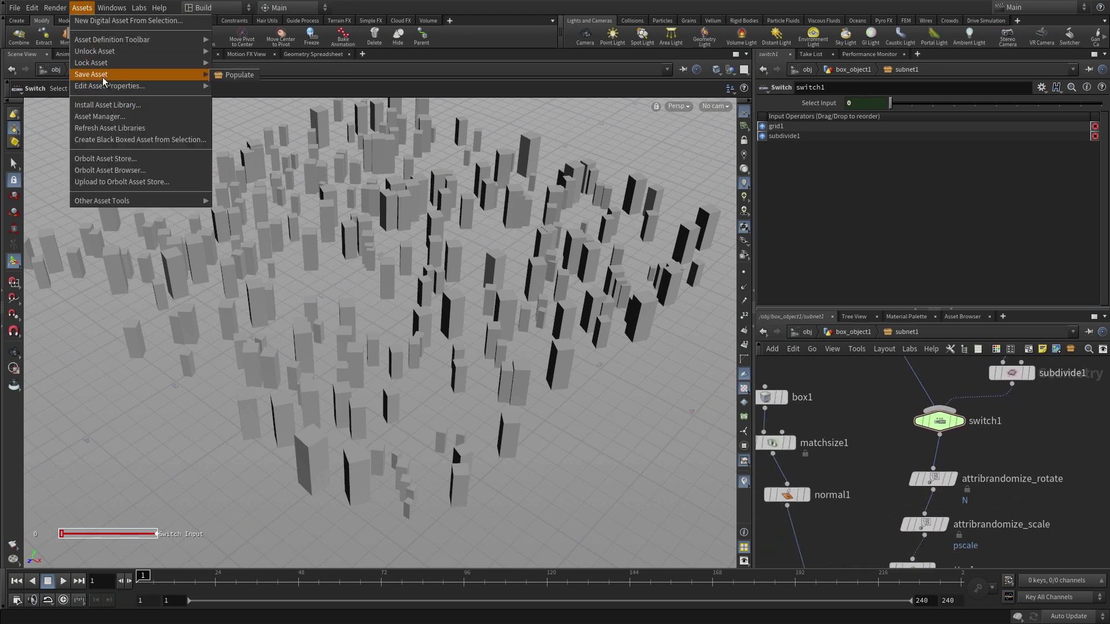
left_click(240, 75)
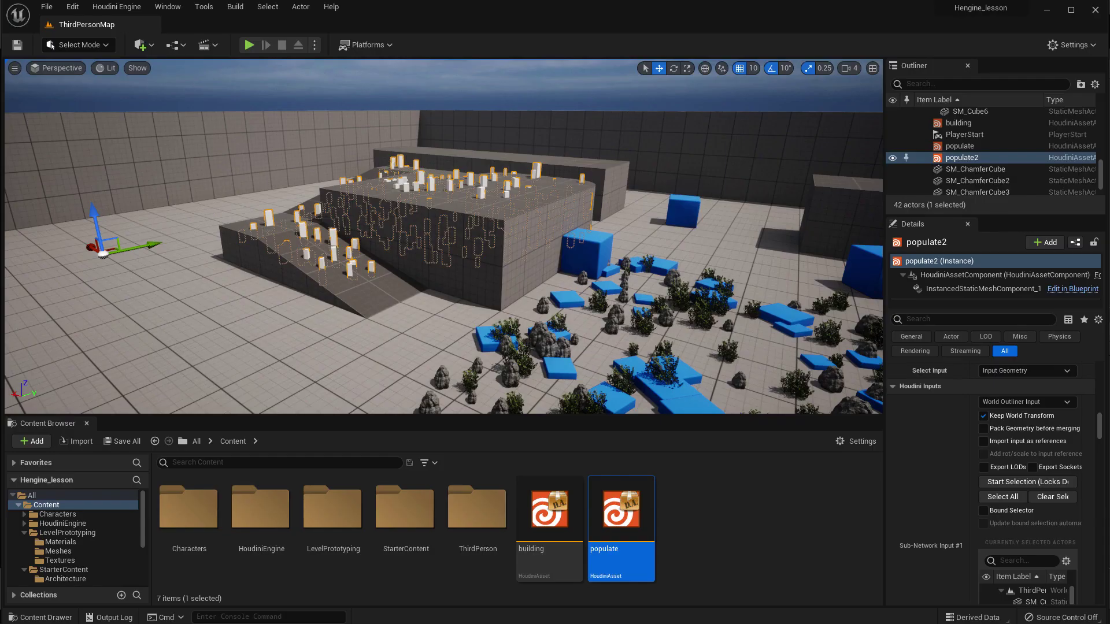
In Unreal Engine, rebuild the populate2 actor from the saved Houdini asset.
scroll(983, 493, "up", 6)
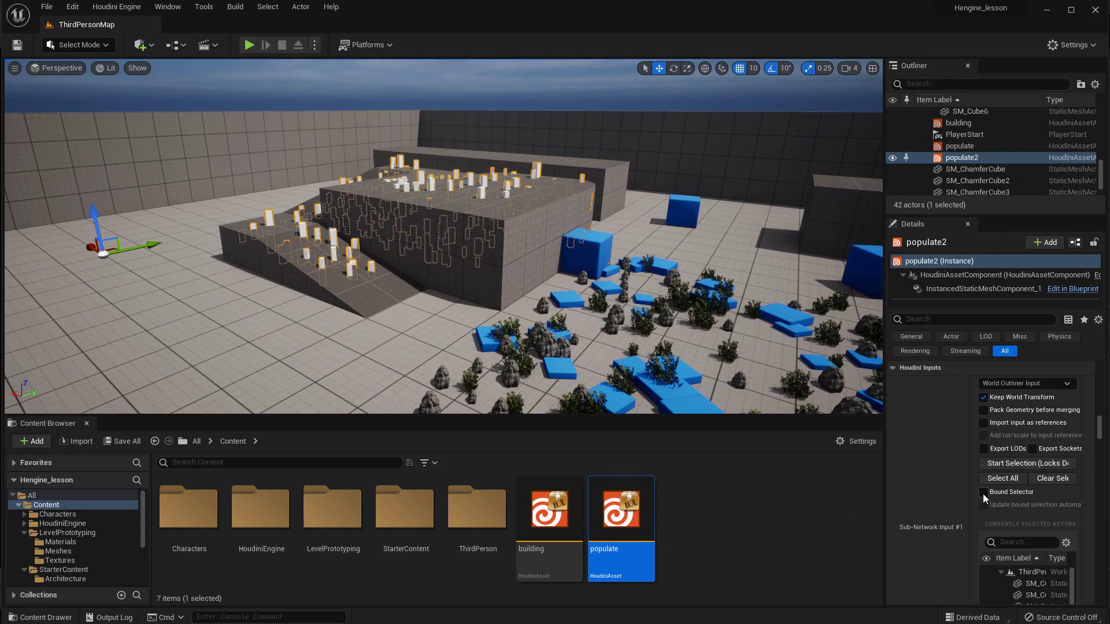
scroll(983, 494, "up", 4)
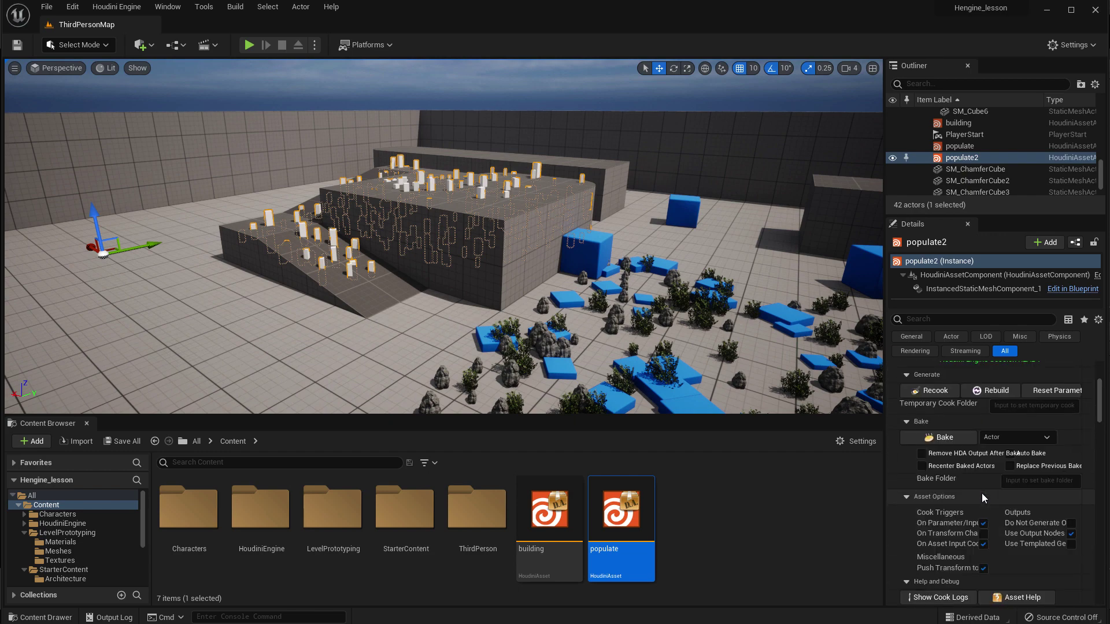
left_click(997, 394)
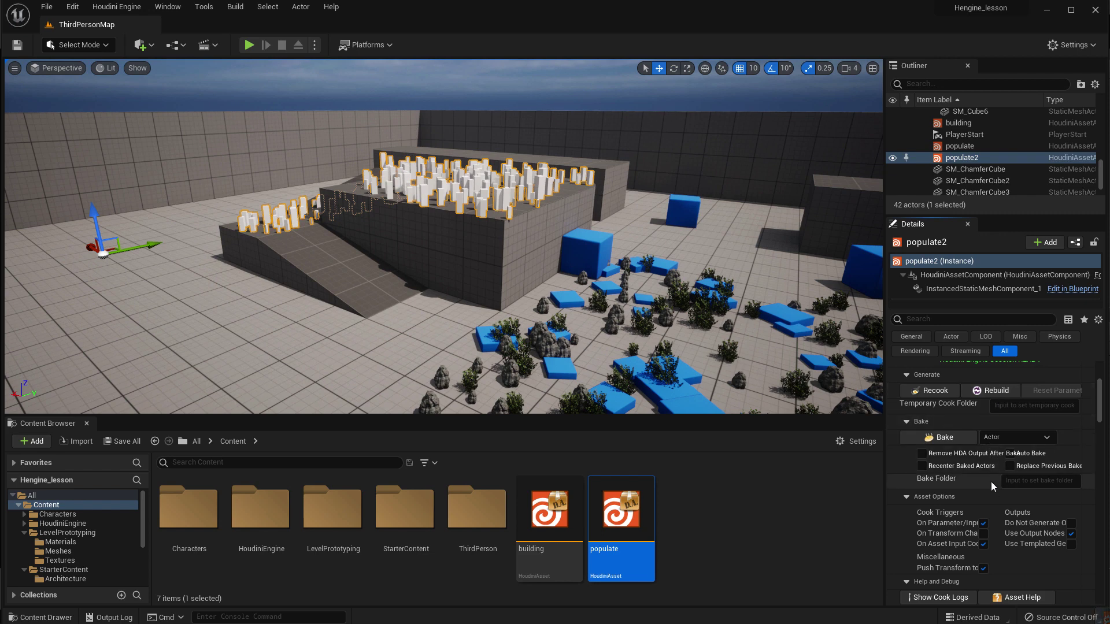
Set the Number of Instance parameter of populate2 to 40.
scroll(990, 486, "down", 6)
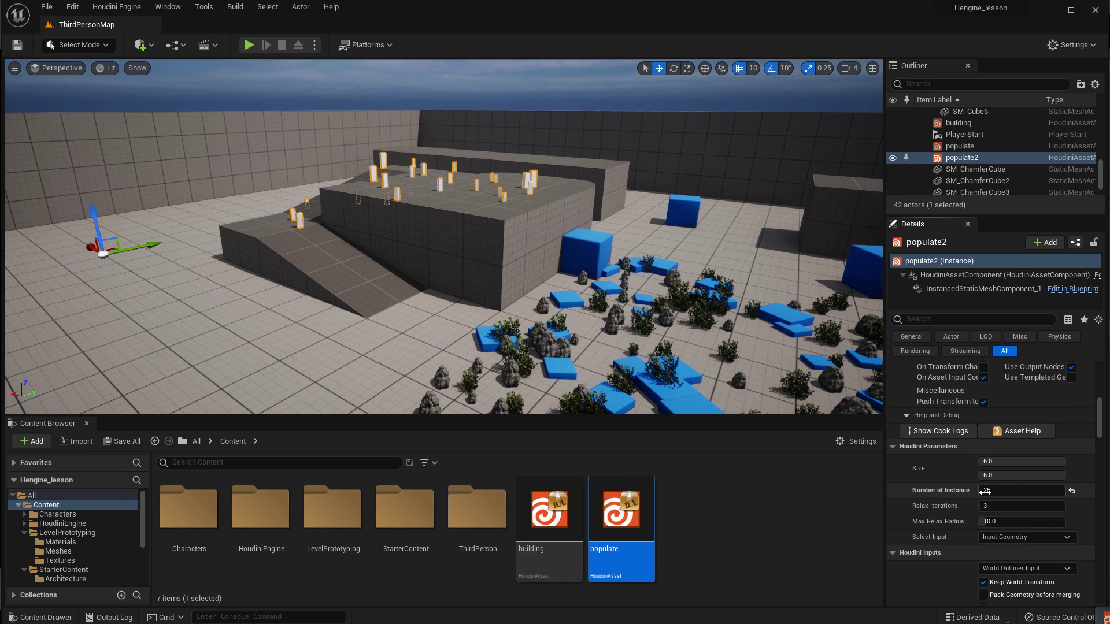
type("40")
key("Return")
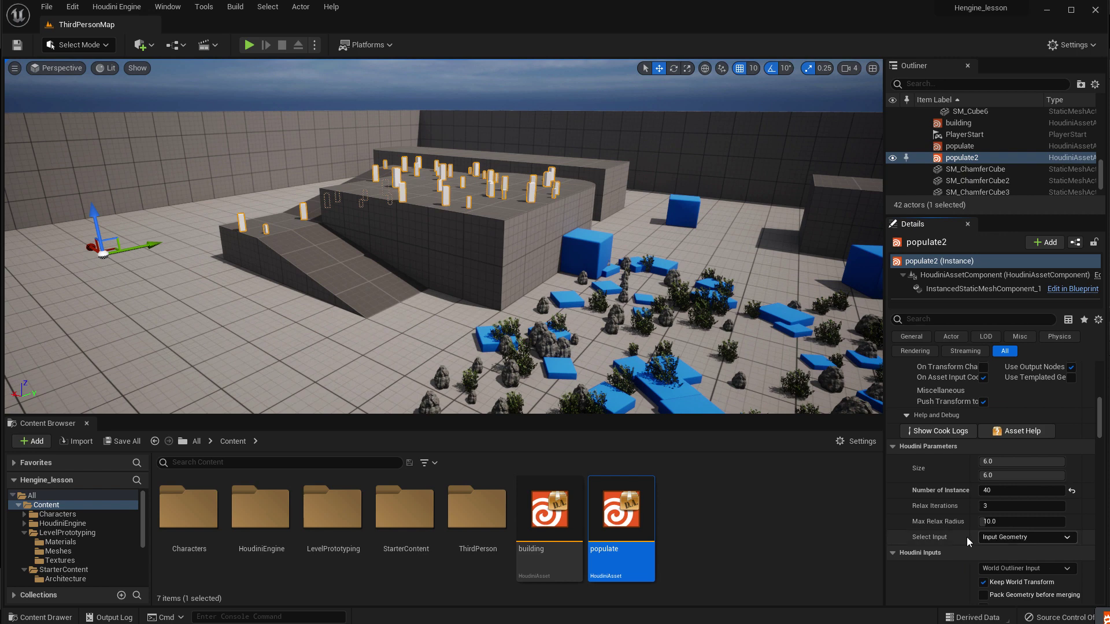
Replace the instanced mesh in populate2's Houdini output with the P_Fire particle system from StarterContent's Particles folder.
scroll(69, 569, "down", 1)
scroll(72, 566, "down", 3)
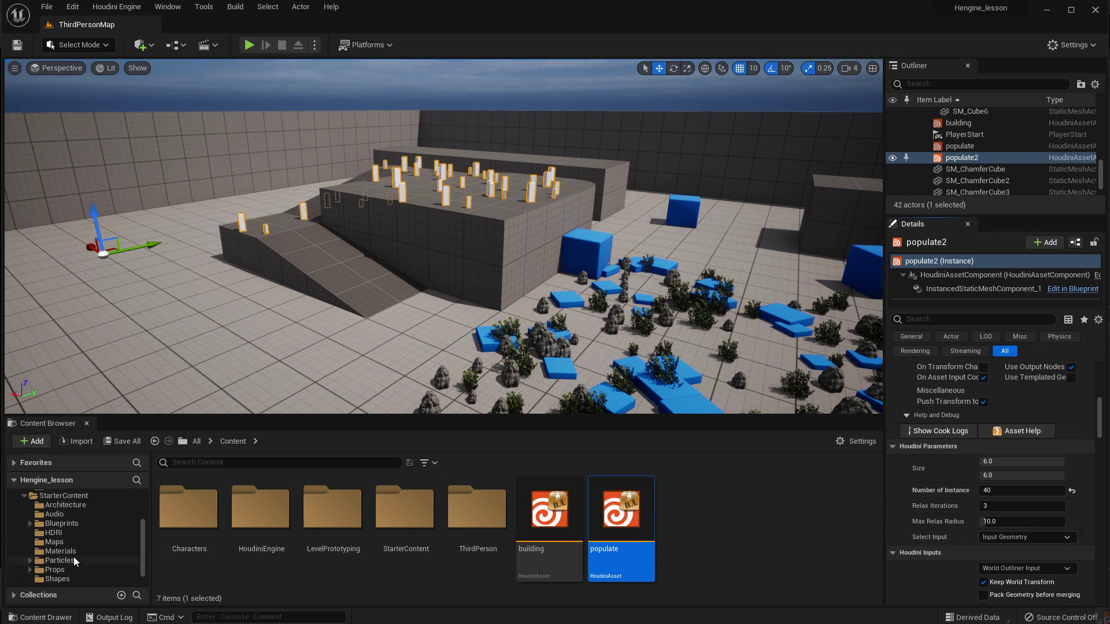
left_click(80, 562)
scroll(1098, 433, "down", 5)
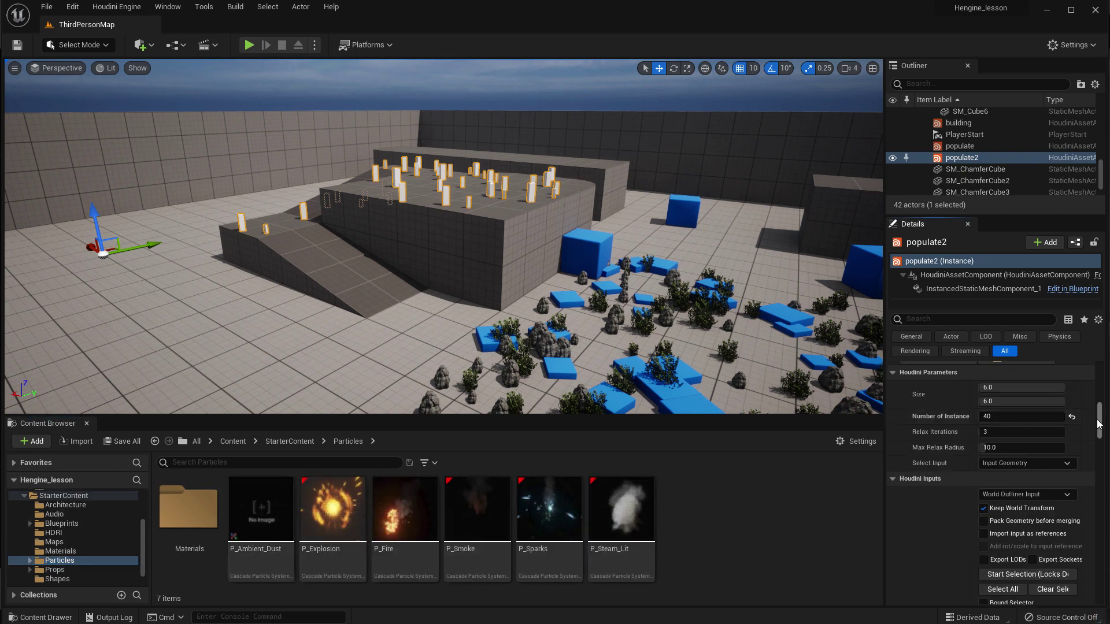
left_click_drag(1097, 432, 1097, 442)
left_click(892, 383)
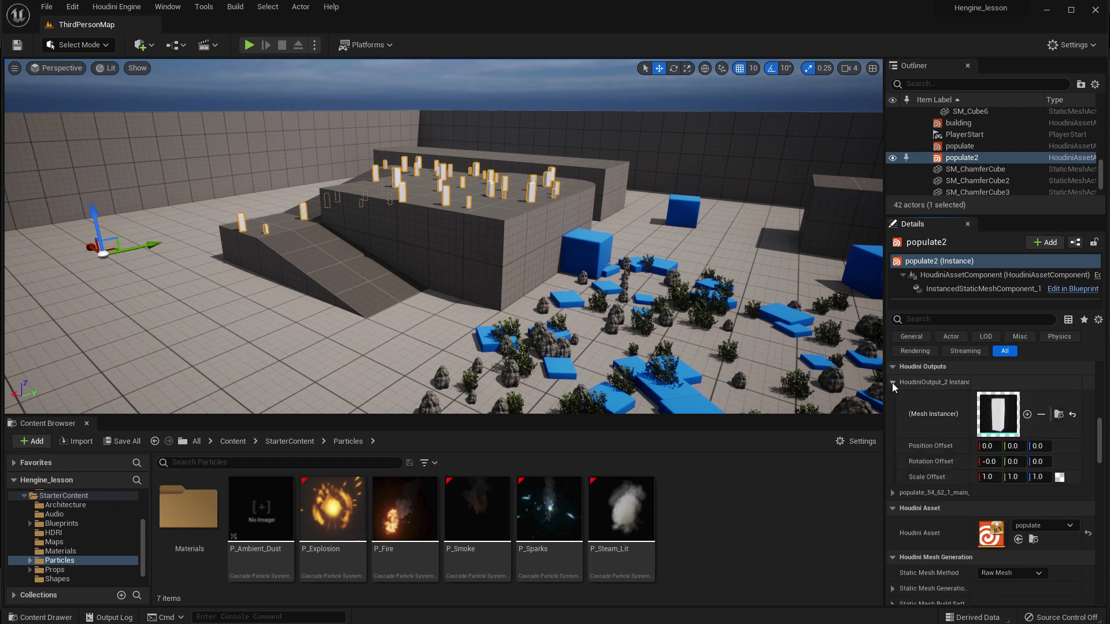
left_click_drag(405, 522, 981, 413)
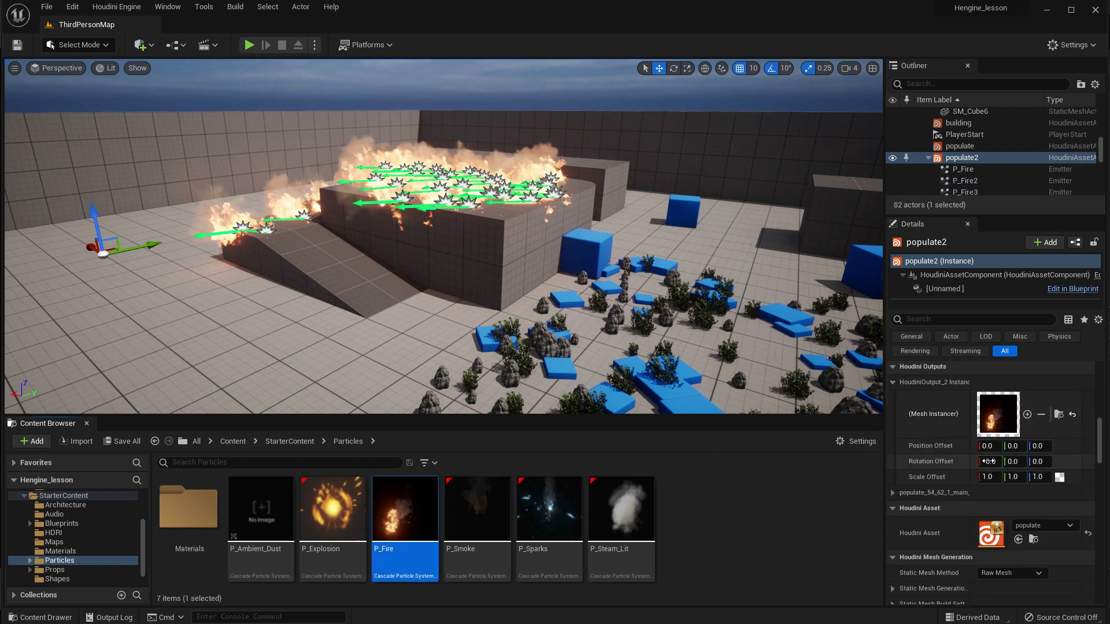
Set the fire instancer's Y Rotation Offset to 90 and save all project content.
left_click(1013, 462)
type("90")
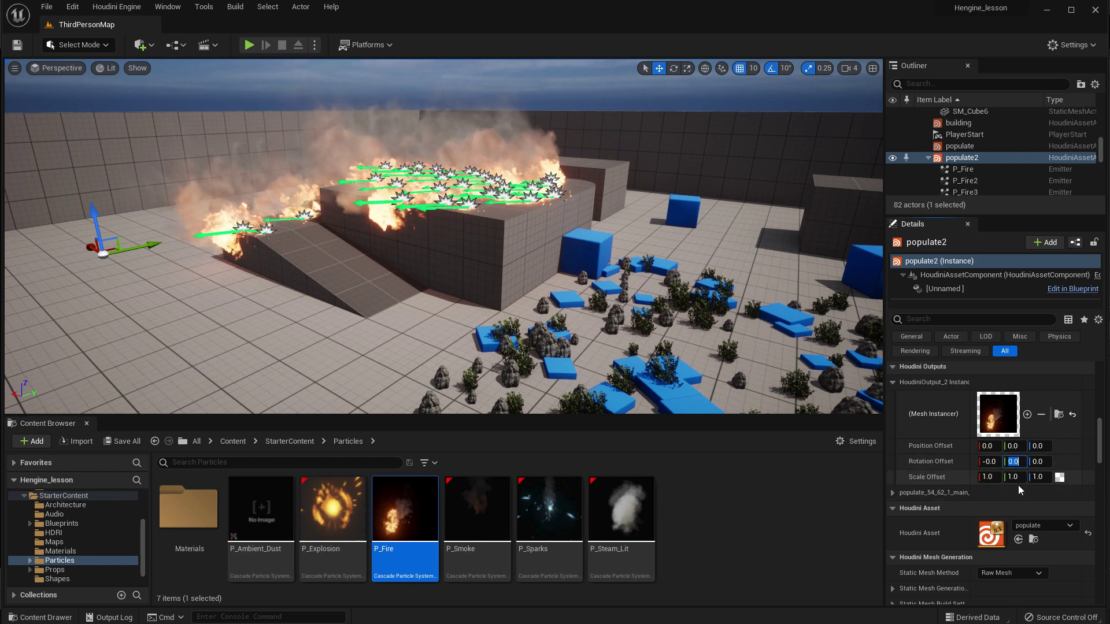
key("Return")
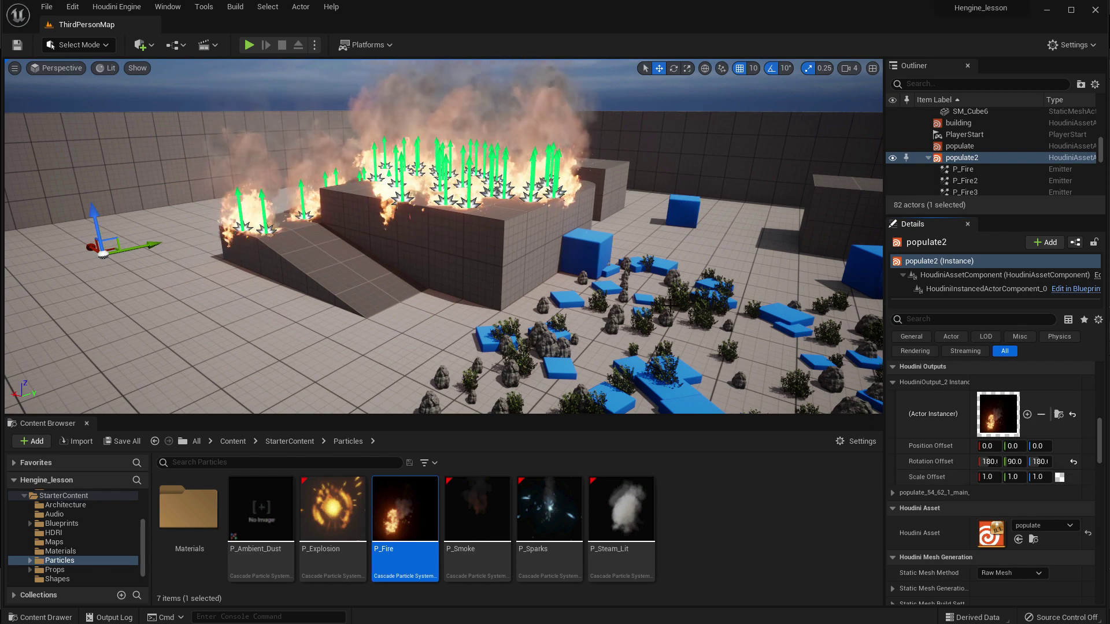
left_click(46, 6)
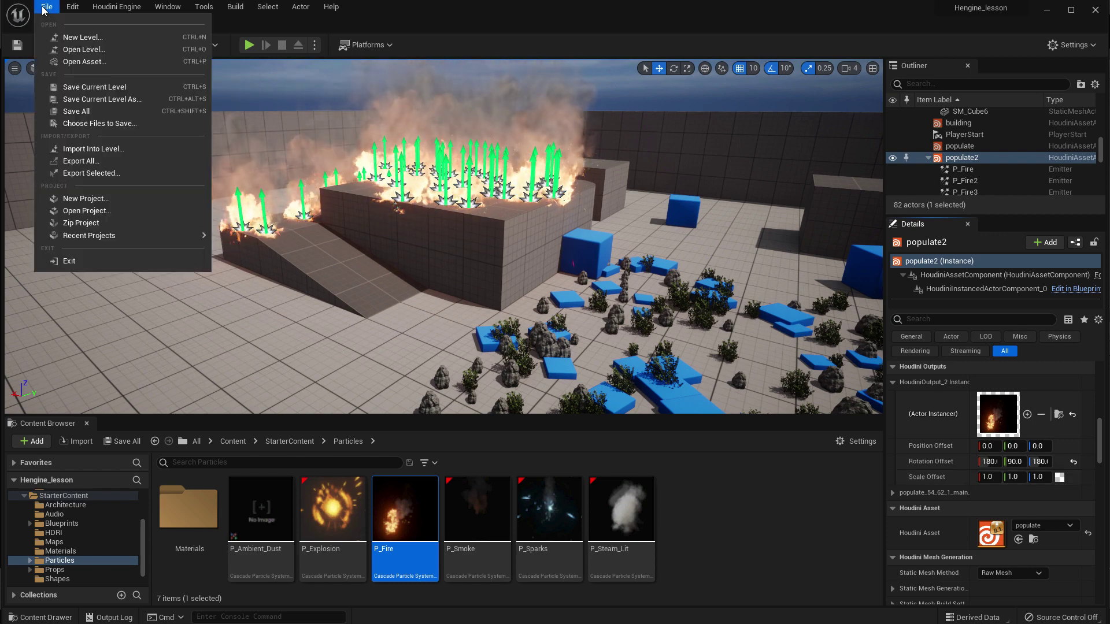
left_click(79, 114)
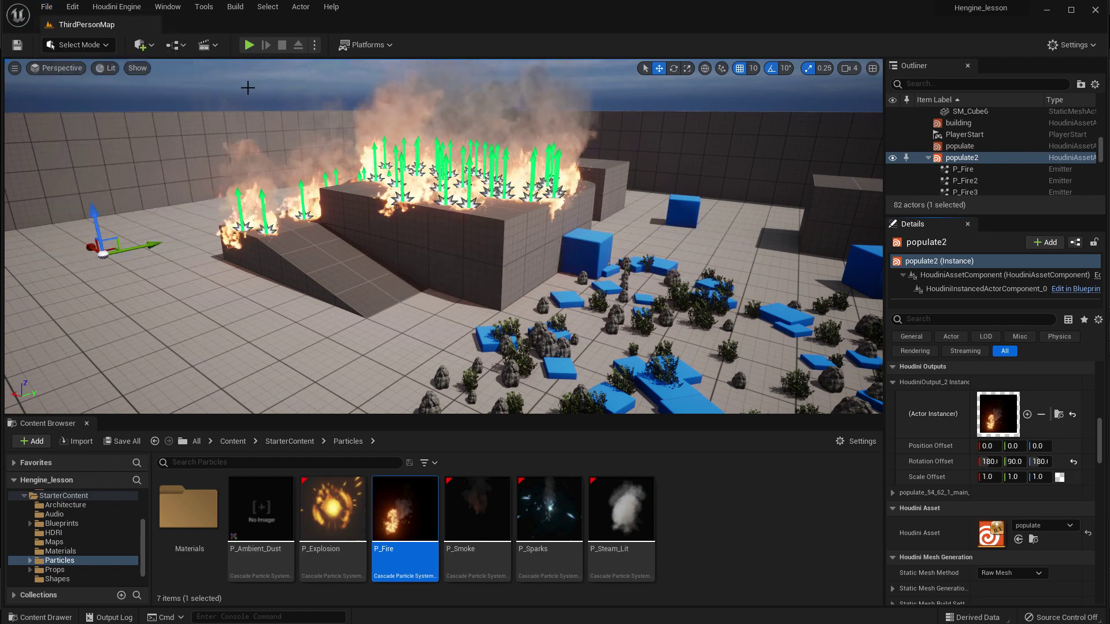
Play the level and run the character up the ramp to view the fire scattered on the blocks.
left_click(249, 45)
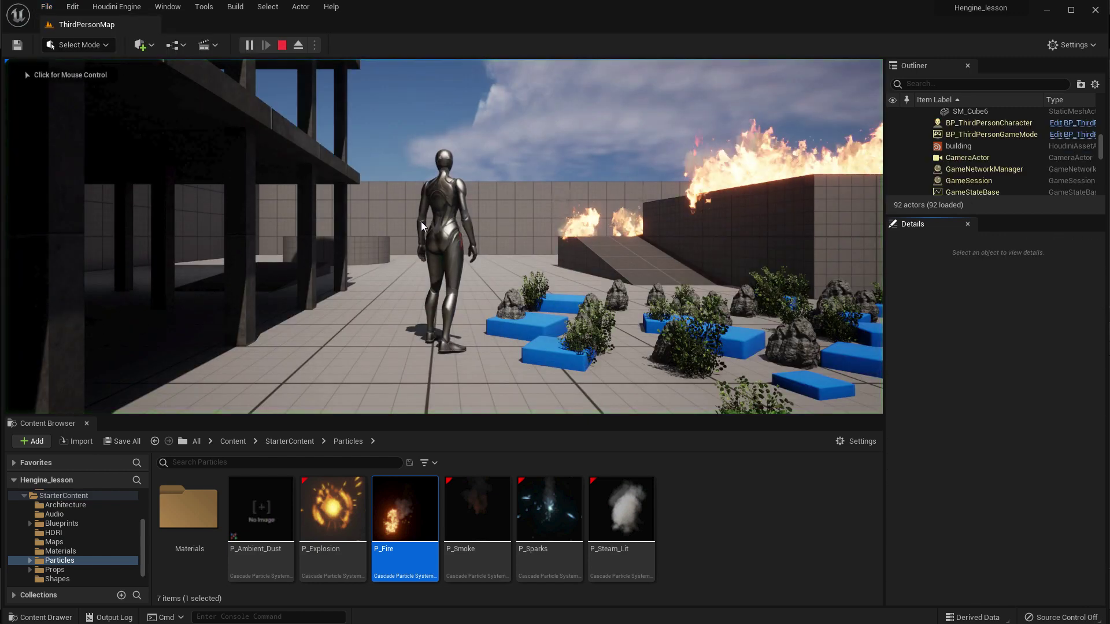
left_click(530, 237)
key("w")
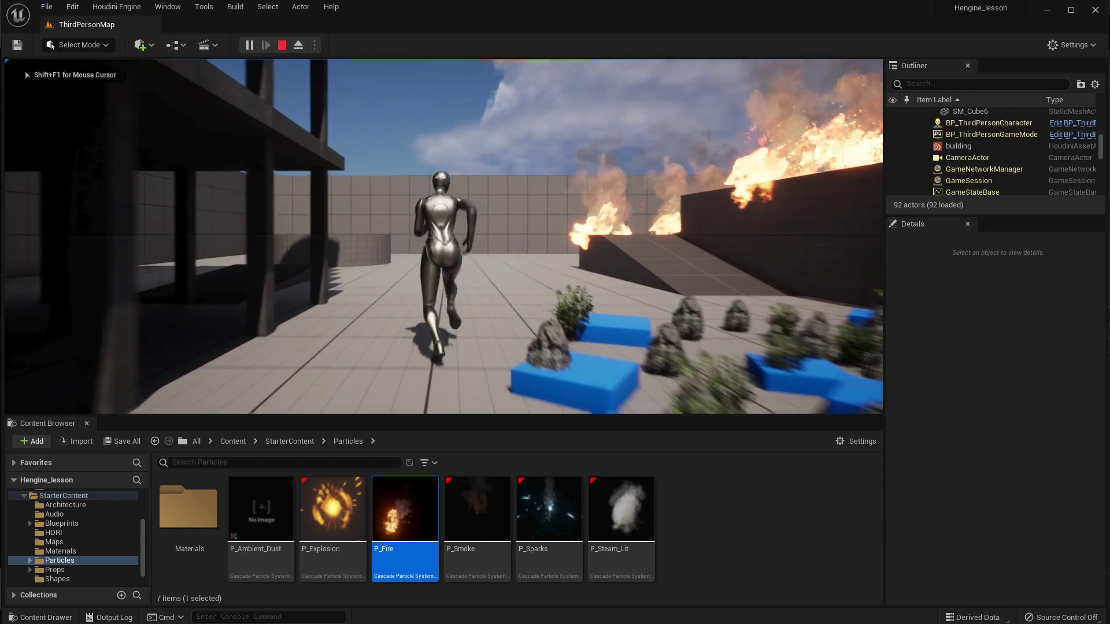
key("w")
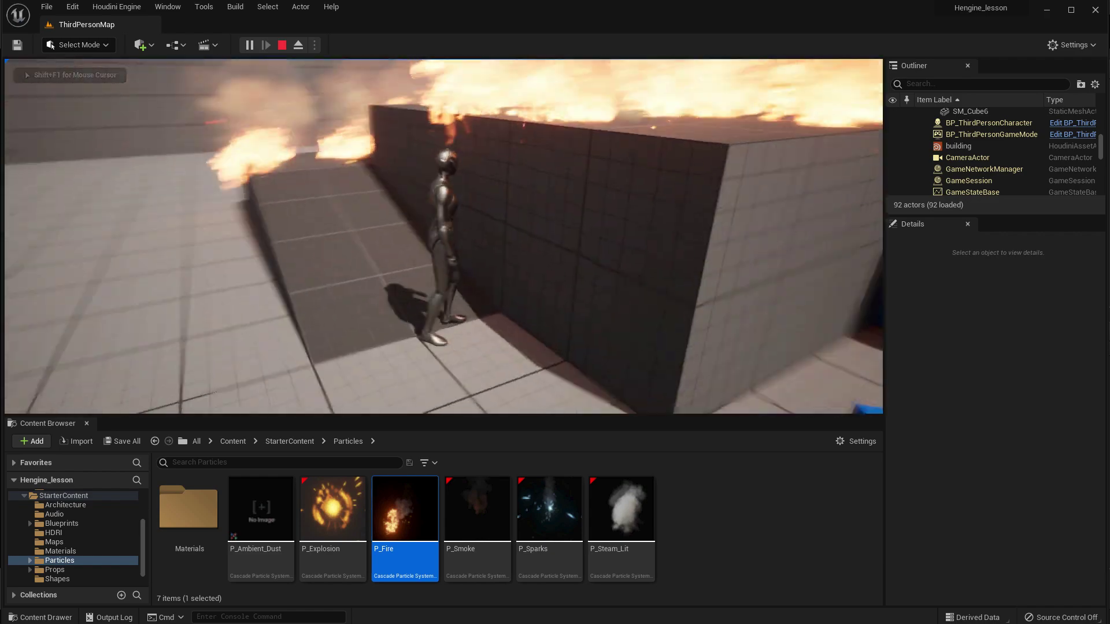
key("w")
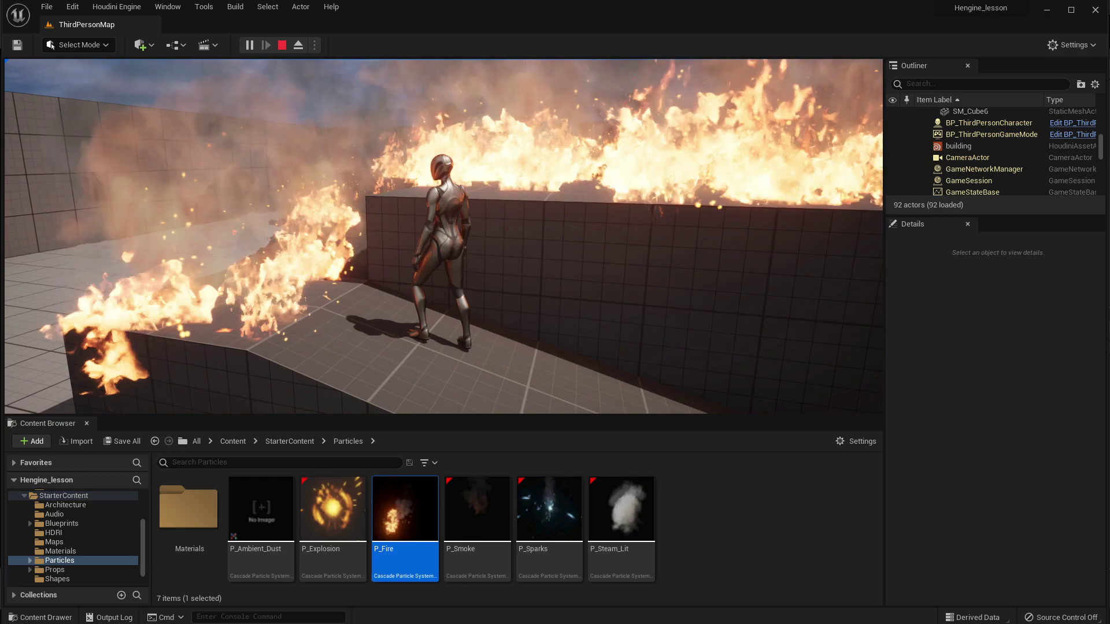
key("w")
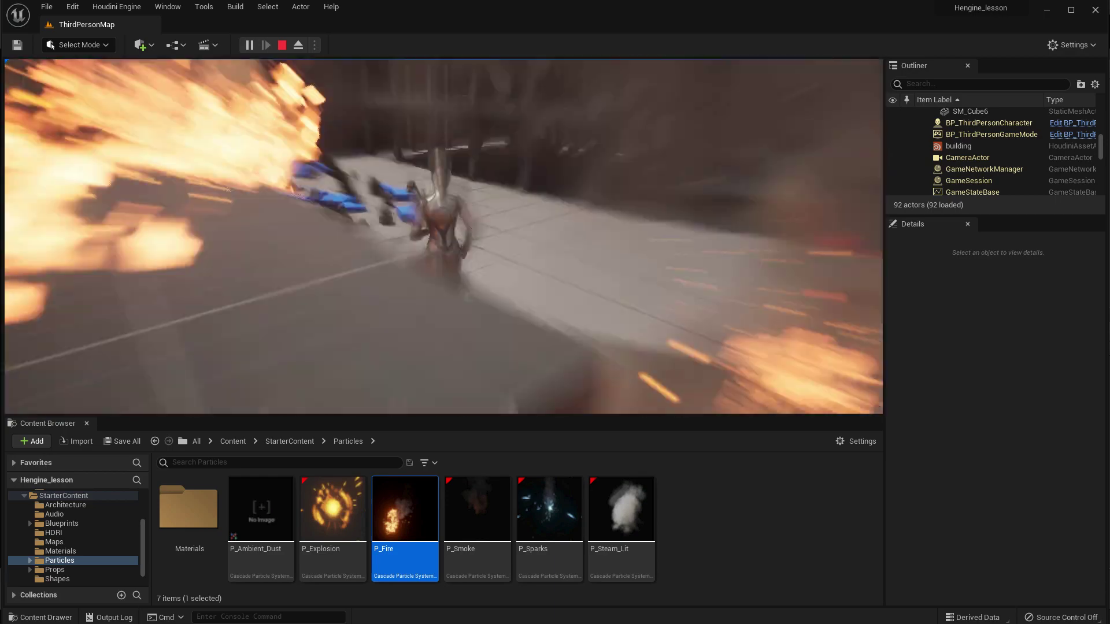